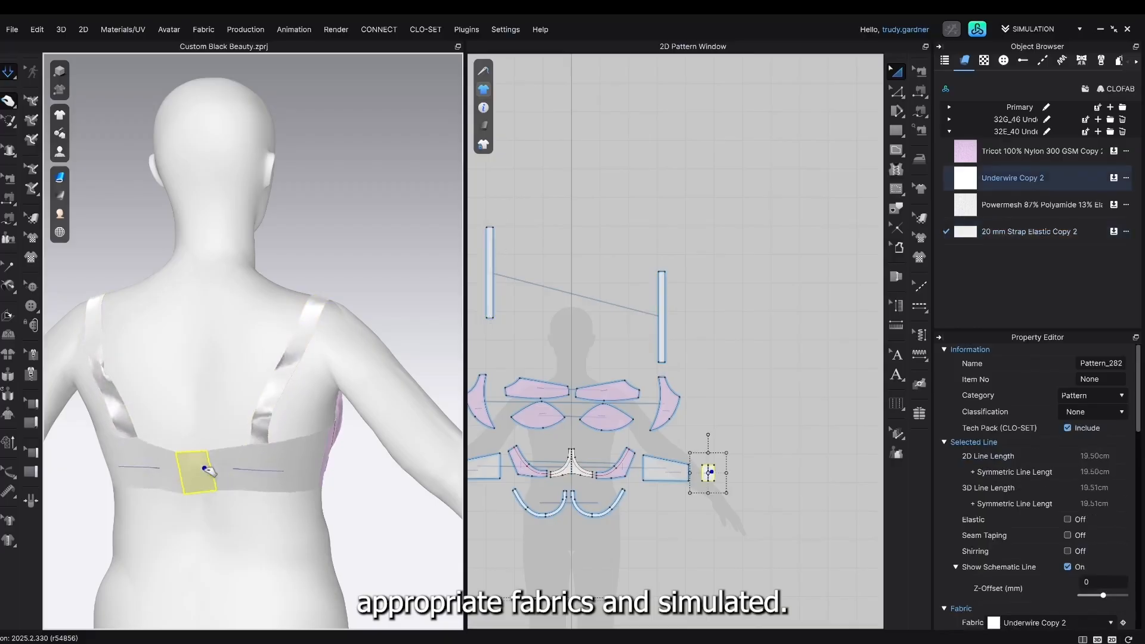
# Examine the simulated bra on the avatar from the front, above and the side to judge how the cups fit.
pyautogui.moveTo(223, 466); pyautogui.dragTo(102, 465, button='right')
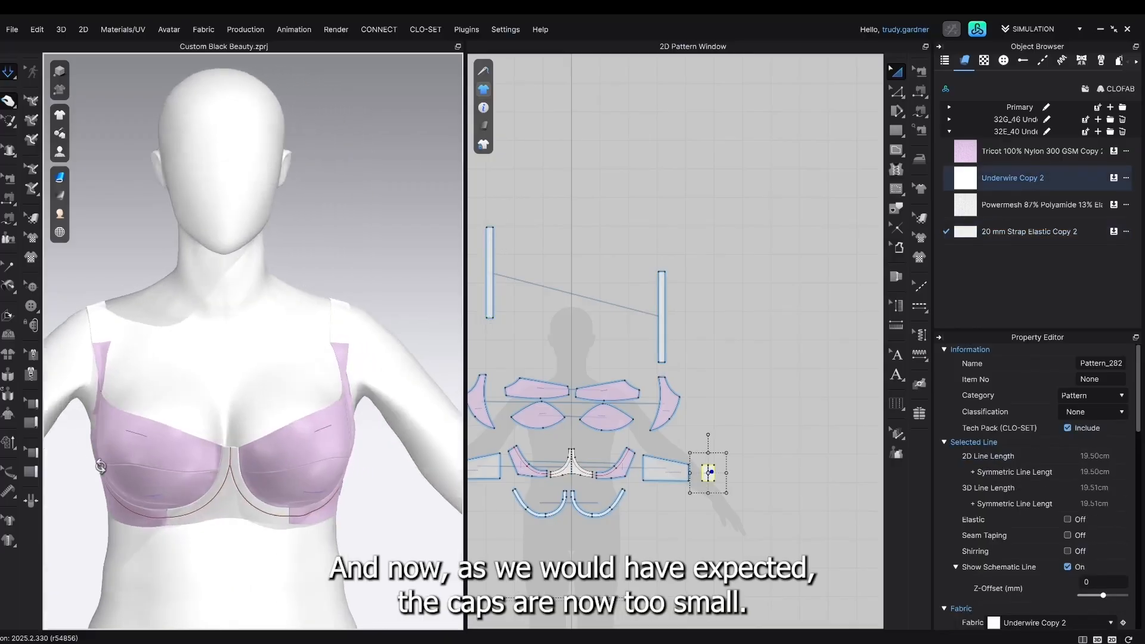
pyautogui.moveTo(212, 453); pyautogui.dragTo(270, 422, button='middle')
pyautogui.click(337, 426)
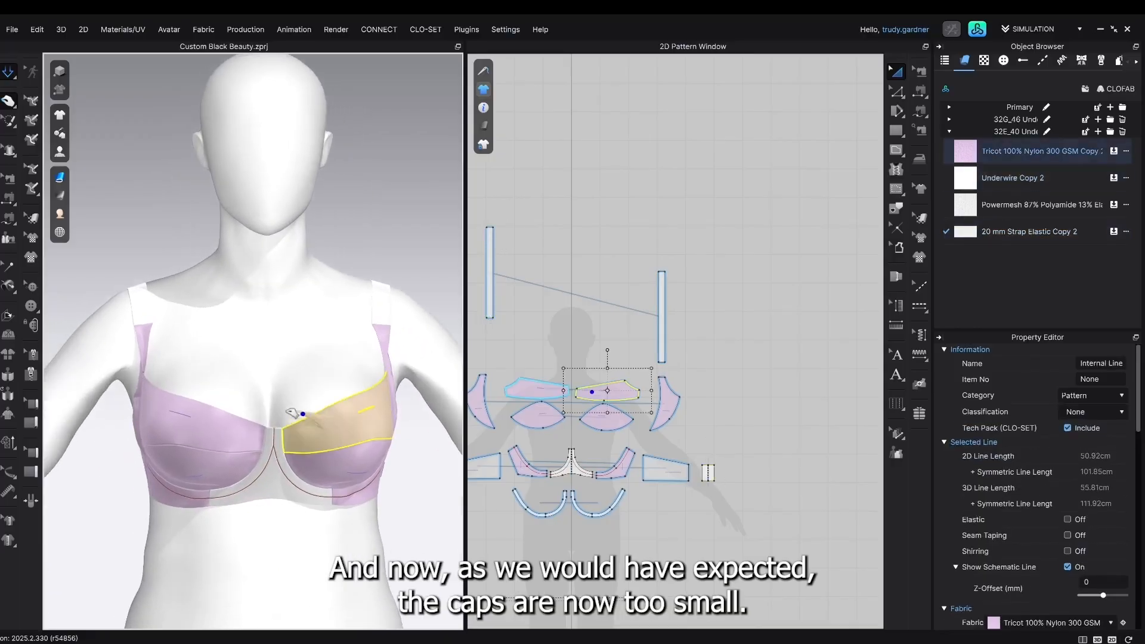
pyautogui.moveTo(332, 422); pyautogui.dragTo(366, 453, button='right')
pyautogui.click(340, 437)
pyautogui.moveTo(239, 451); pyautogui.dragTo(215, 484, button='right')
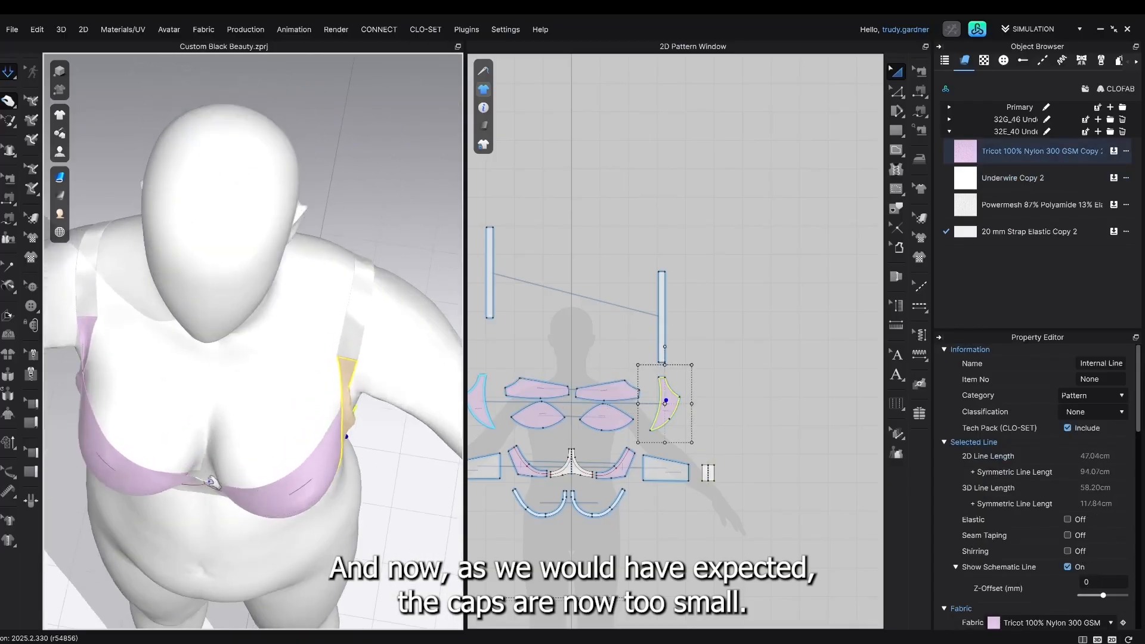
pyautogui.click(208, 473)
pyautogui.moveTo(95, 454); pyautogui.dragTo(275, 378, button='right')
pyautogui.click(253, 389)
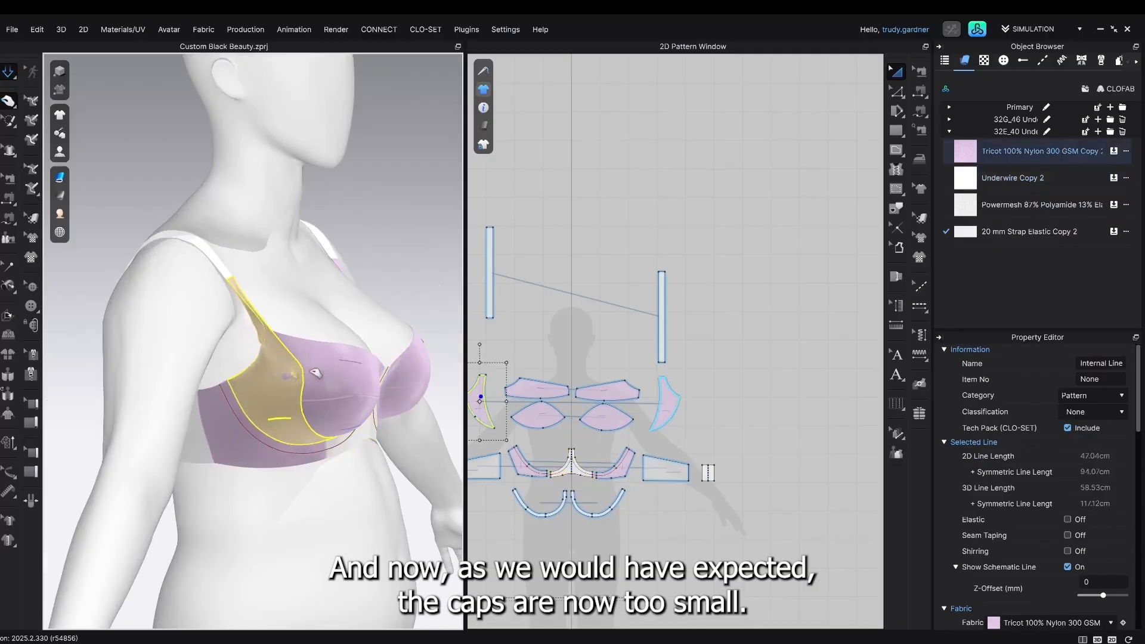
pyautogui.moveTo(273, 370); pyautogui.dragTo(325, 386, button='right')
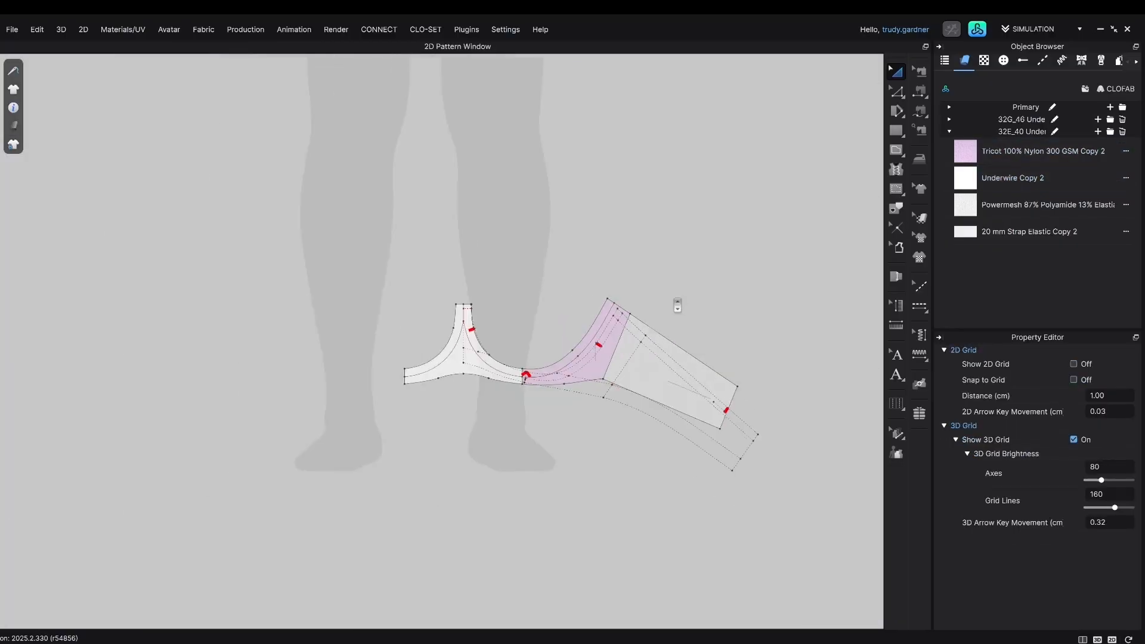
# Move the bridge, cradle and back band pieces with the overlaid original outline together, farther from the avatar silhouette.
pyautogui.scroll(-2, 601, 289)
pyautogui.moveTo(601, 289); pyautogui.dragTo(307, 294, button='middle')
pyautogui.moveTo(204, 255); pyautogui.dragTo(703, 481)
pyautogui.moveTo(472, 363); pyautogui.dragTo(696, 369)
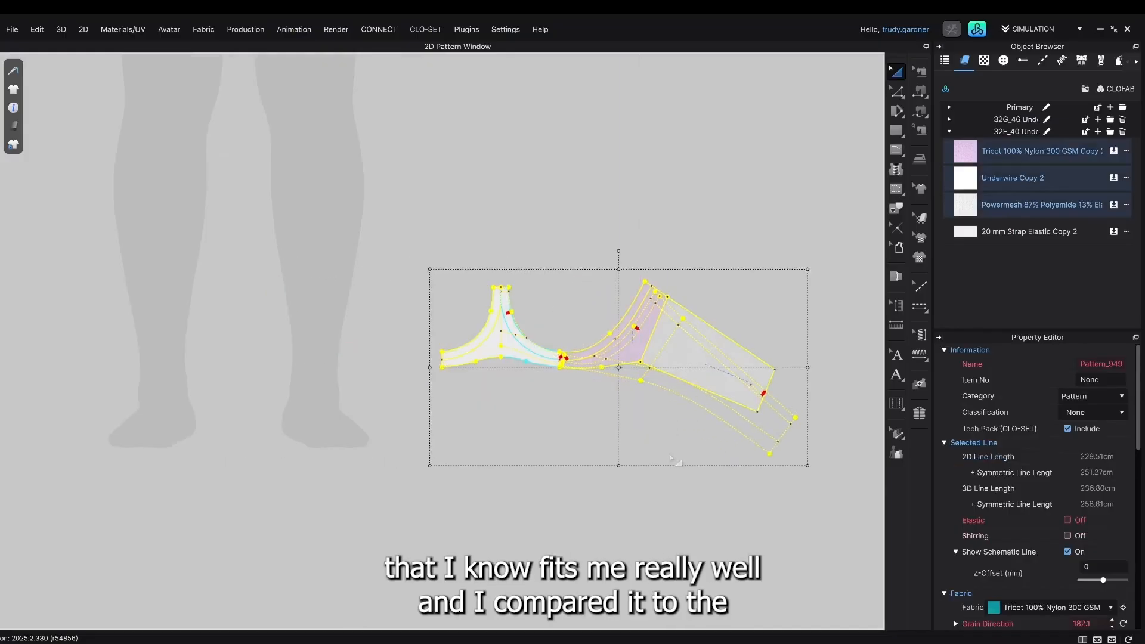
# Compare the overlaid original band outline with the new bridge, cradle and back band for length and splay.
pyautogui.click(690, 435)
pyautogui.scroll(3, 690, 435)
pyautogui.moveTo(692, 442); pyautogui.dragTo(602, 482, button='middle')
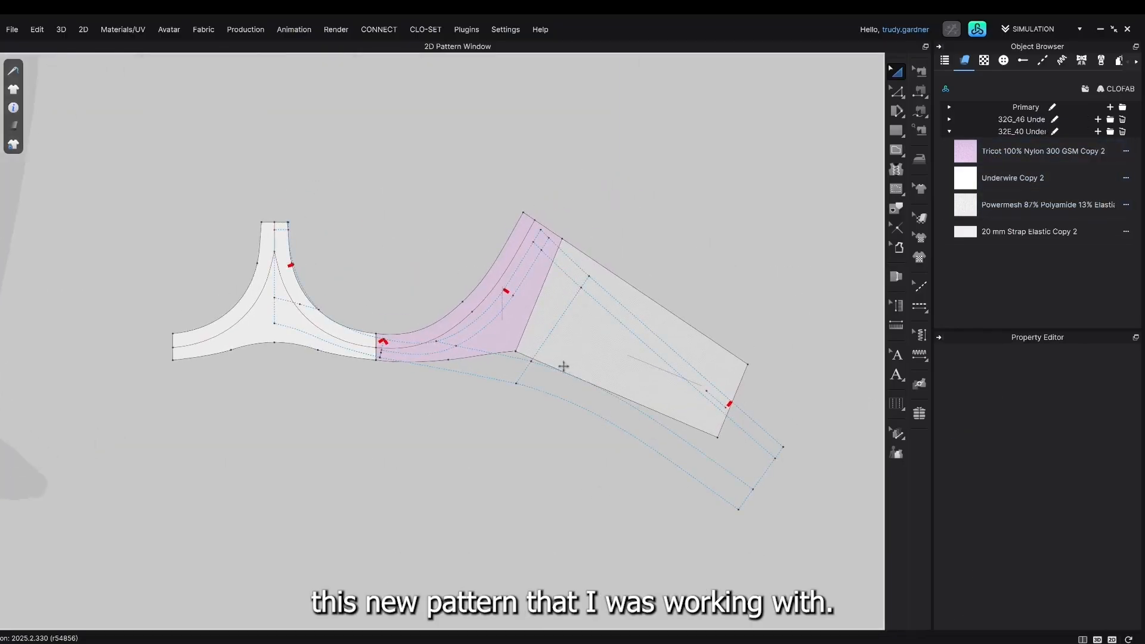
pyautogui.scroll(2, 340, 264)
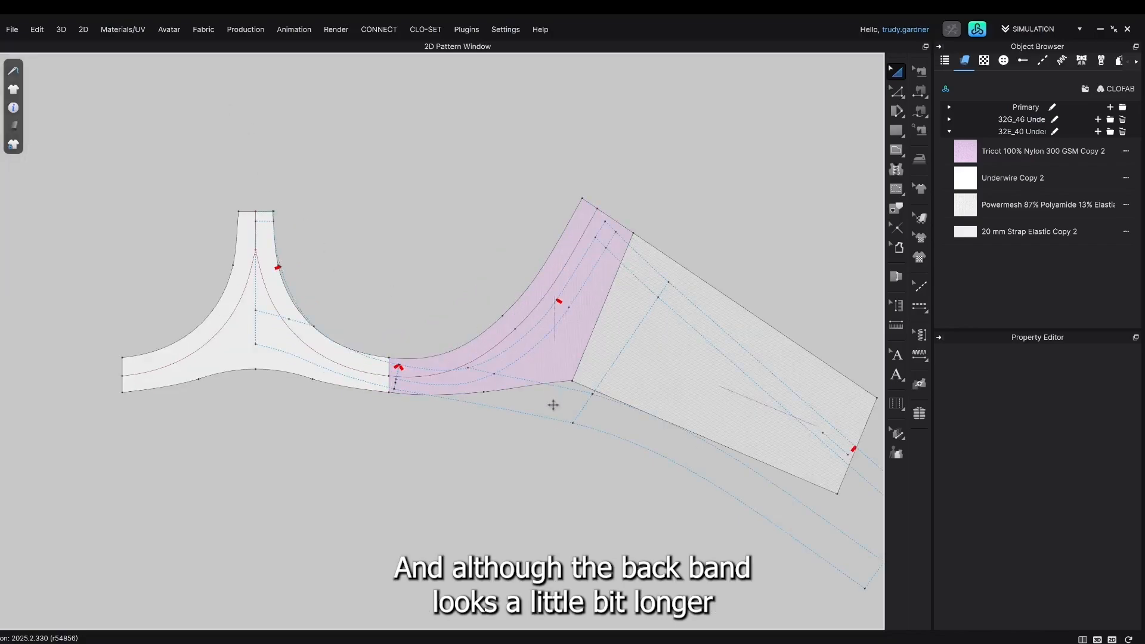
pyautogui.click(550, 395)
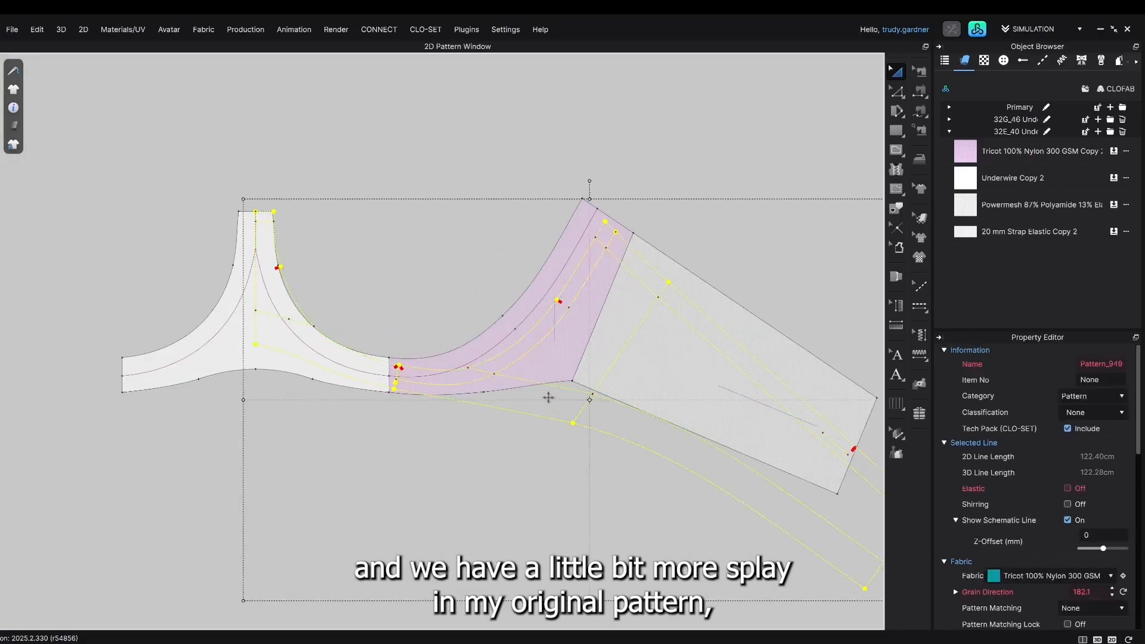
pyautogui.scroll(-1, 572, 411)
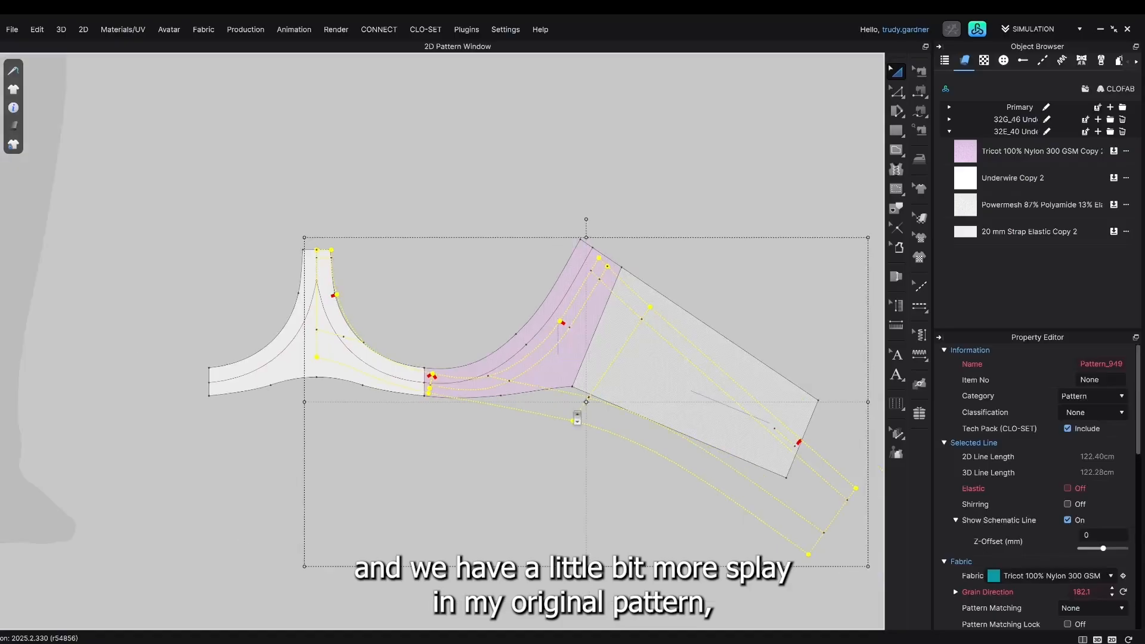
pyautogui.rightClick(565, 385)
pyautogui.click(597, 408)
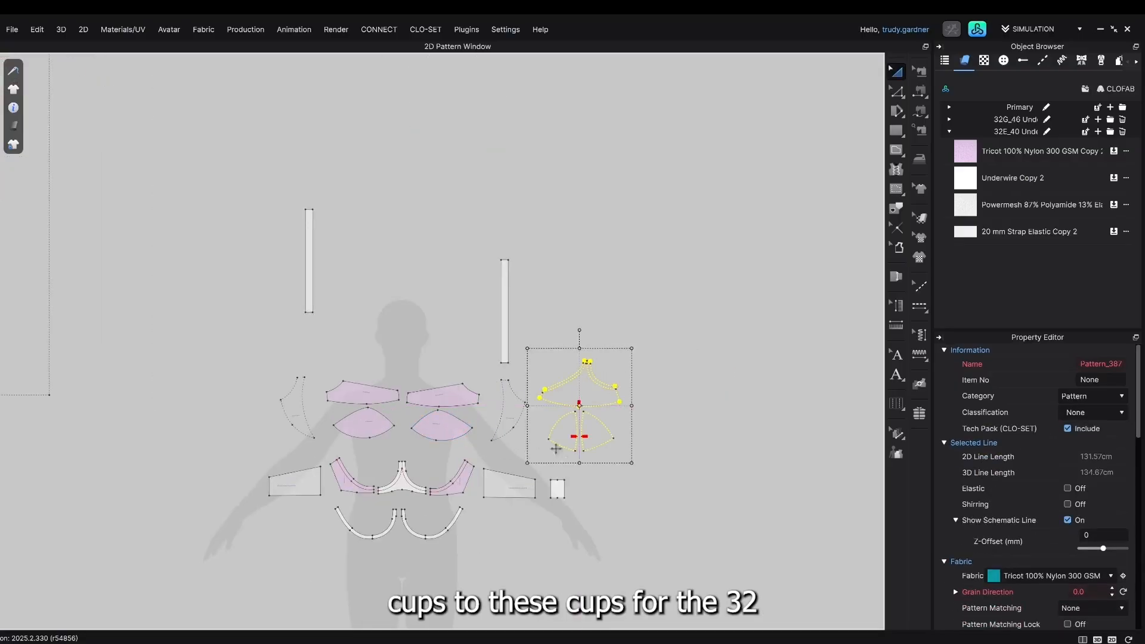
# Overlay both halves of the original lower cup on the new lower cup to compare their vertical seam depth.
pyautogui.click(576, 425)
pyautogui.scroll(3, 608, 437)
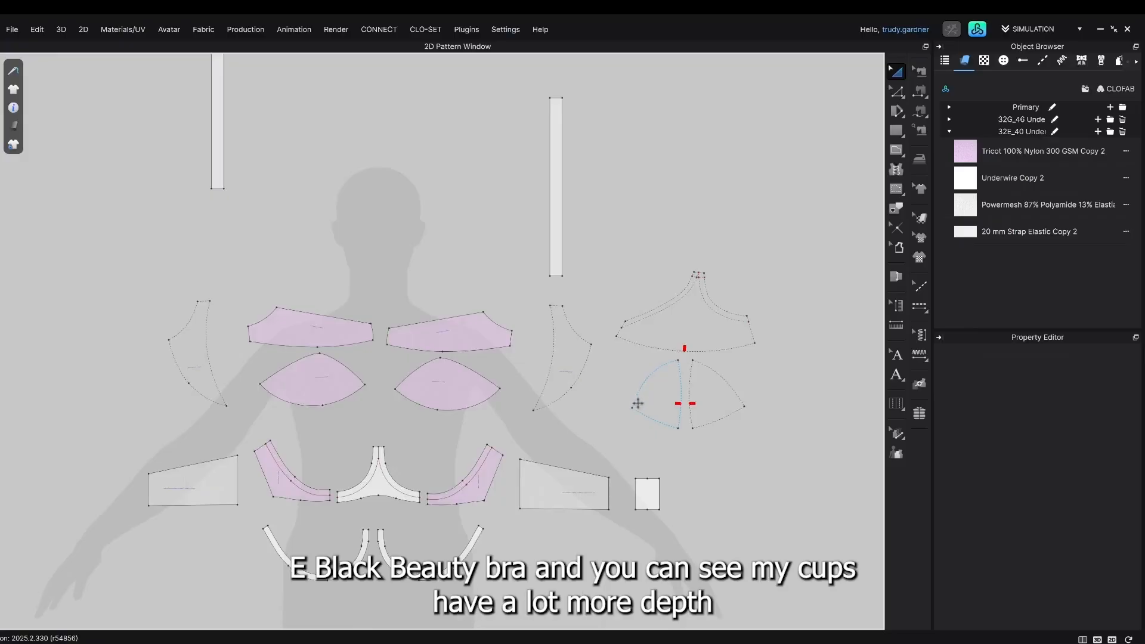
pyautogui.moveTo(632, 398); pyautogui.dragTo(406, 381)
pyautogui.click(727, 401)
pyautogui.moveTo(727, 400); pyautogui.dragTo(478, 385)
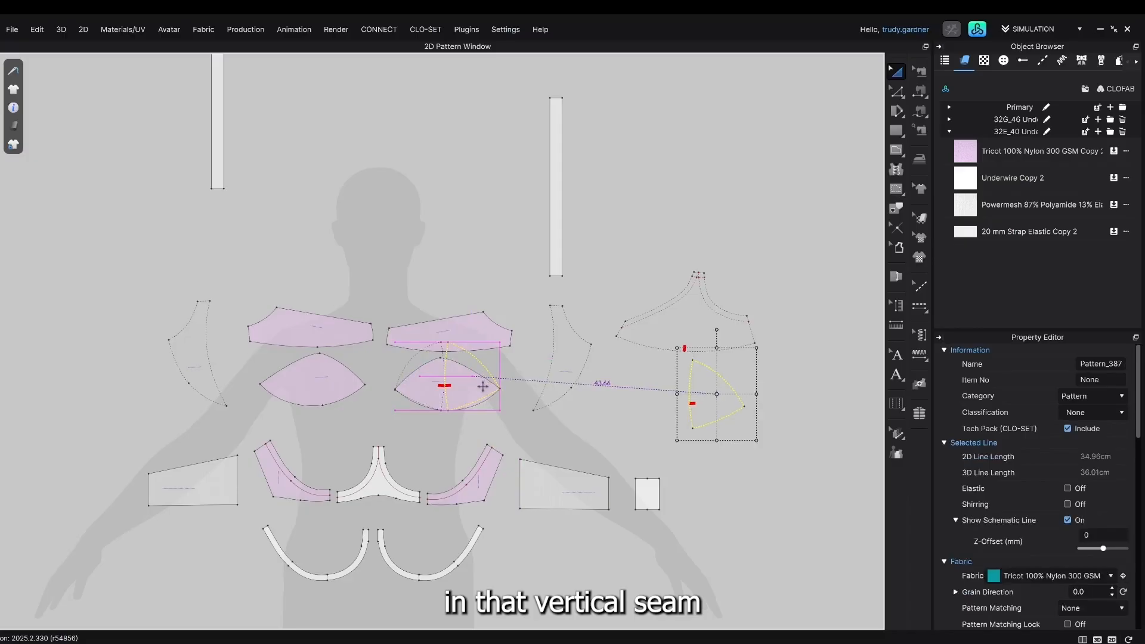
pyautogui.moveTo(478, 387); pyautogui.dragTo(478, 387)
pyautogui.scroll(8, 460, 414)
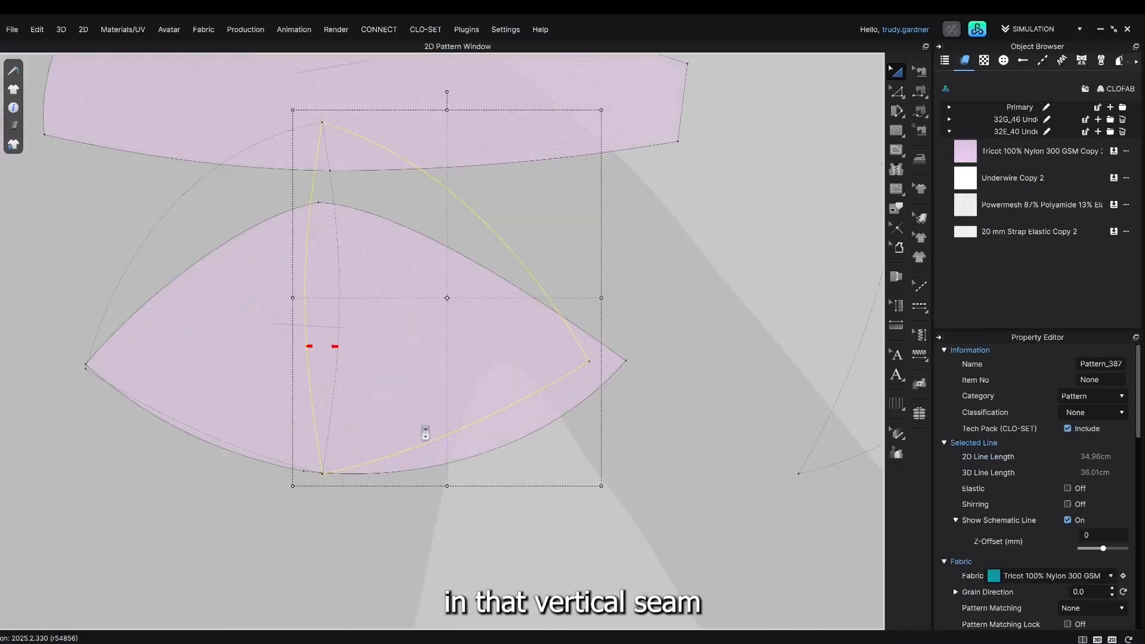
pyautogui.scroll(-2, 417, 411)
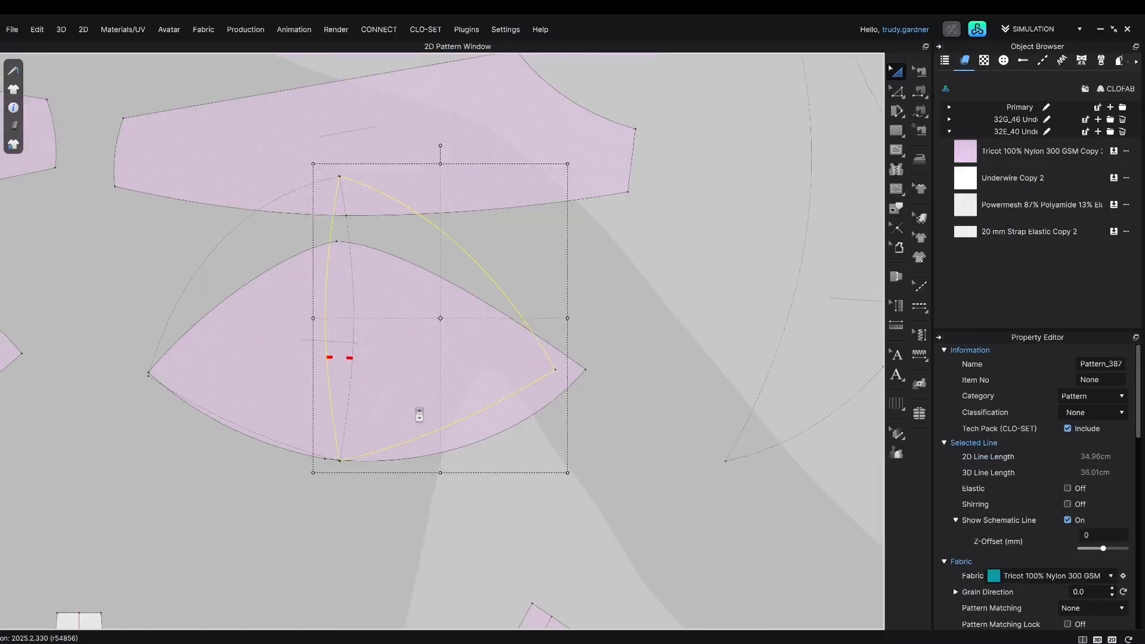
pyautogui.click(558, 330)
pyautogui.click(548, 394)
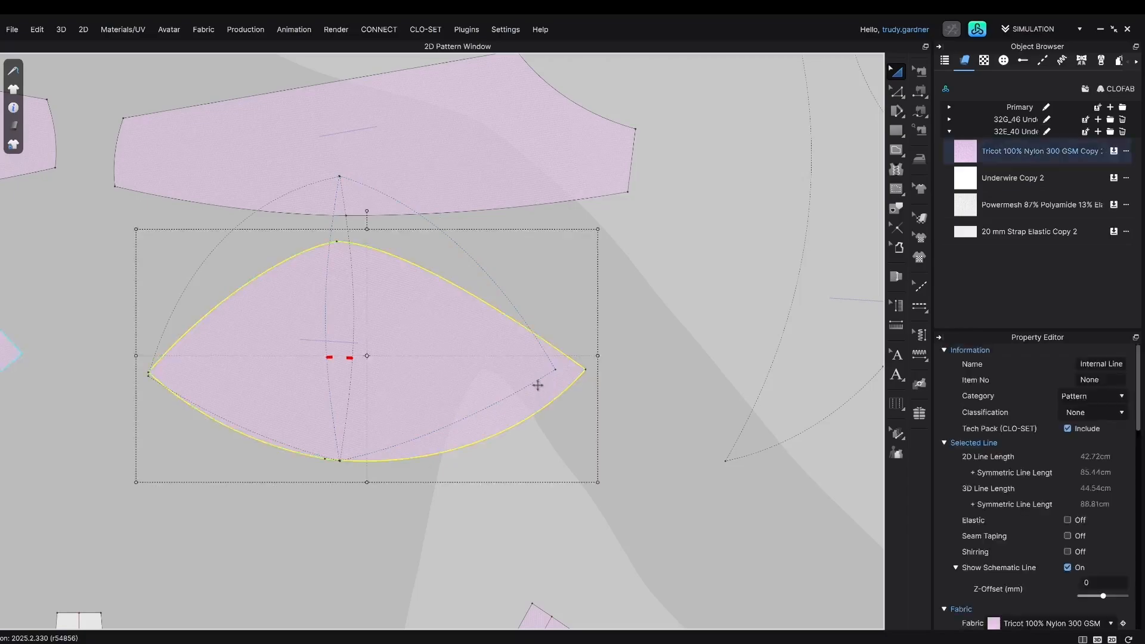
# Overlay the original upper cup on the new upper cup, aligned along the horizontal seam for comparison.
pyautogui.scroll(-10, 547, 394)
pyautogui.moveTo(636, 313); pyautogui.dragTo(347, 313)
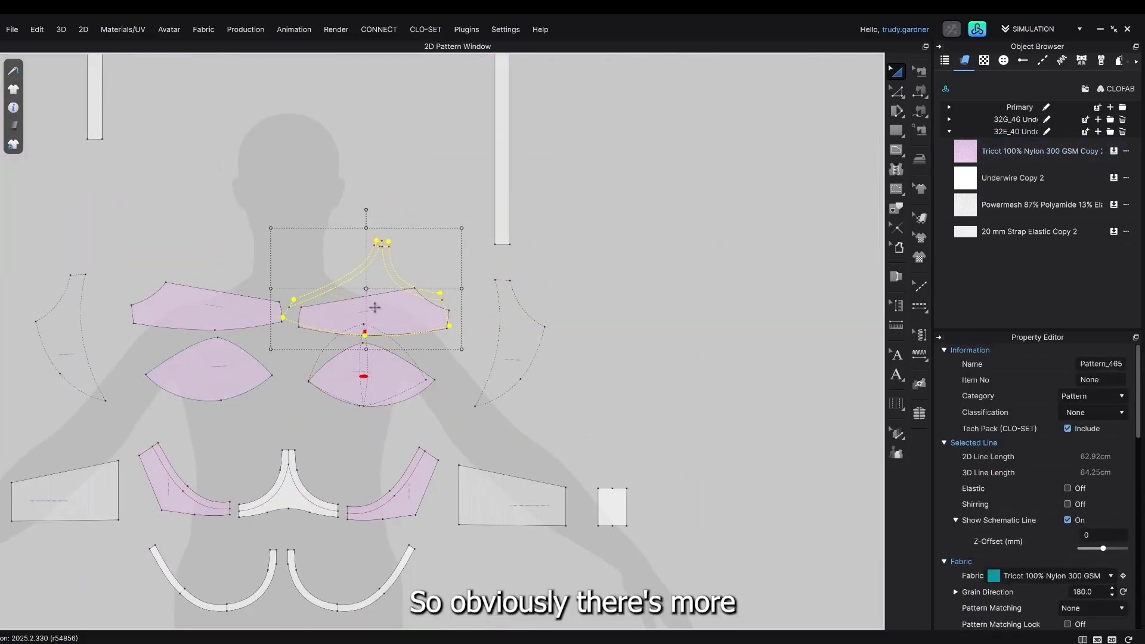
pyautogui.scroll(5, 375, 306)
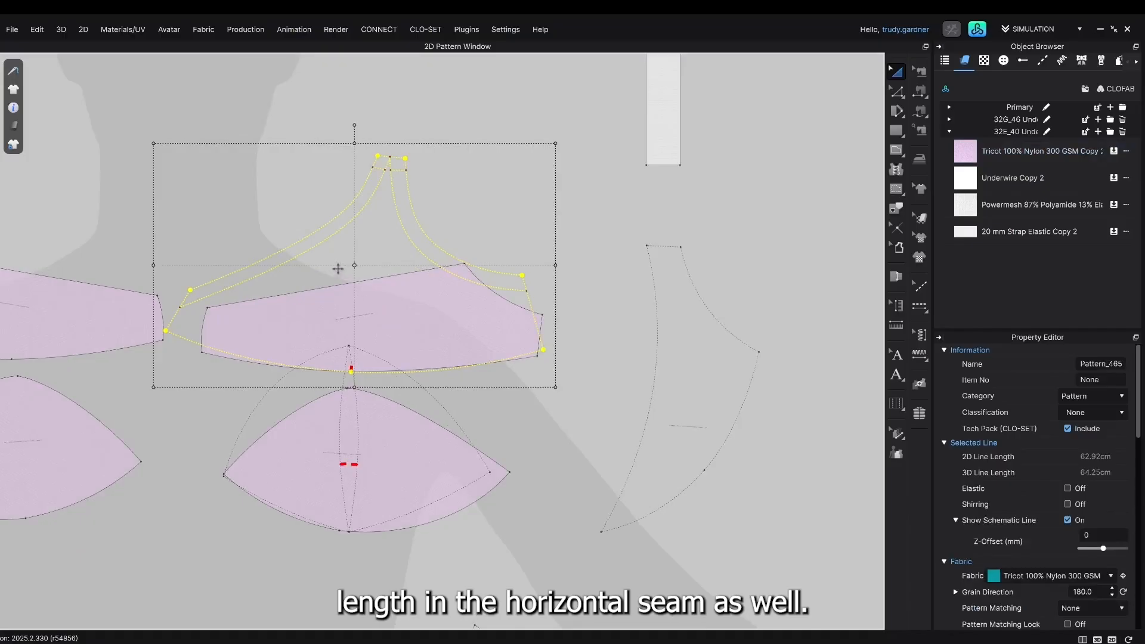
pyautogui.moveTo(344, 269); pyautogui.dragTo(355, 269)
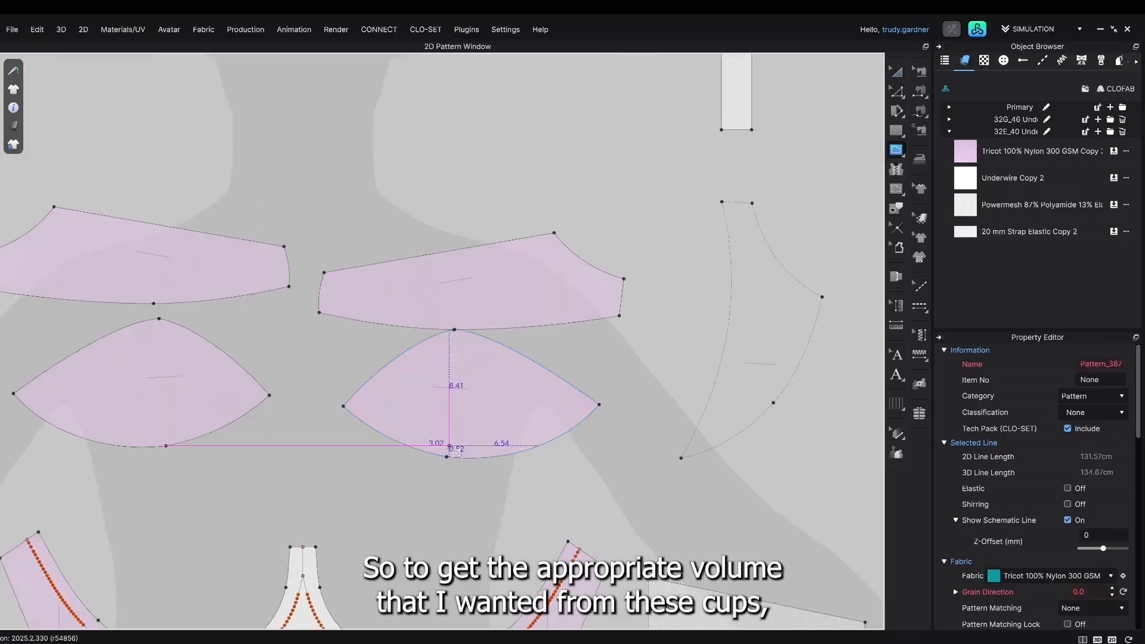
# Move the upper cup slightly up and split the lower cup into two pieces along a line between its bottom and apex points.
pyautogui.scroll(5, 447, 335)
pyautogui.scroll(2, 476, 324)
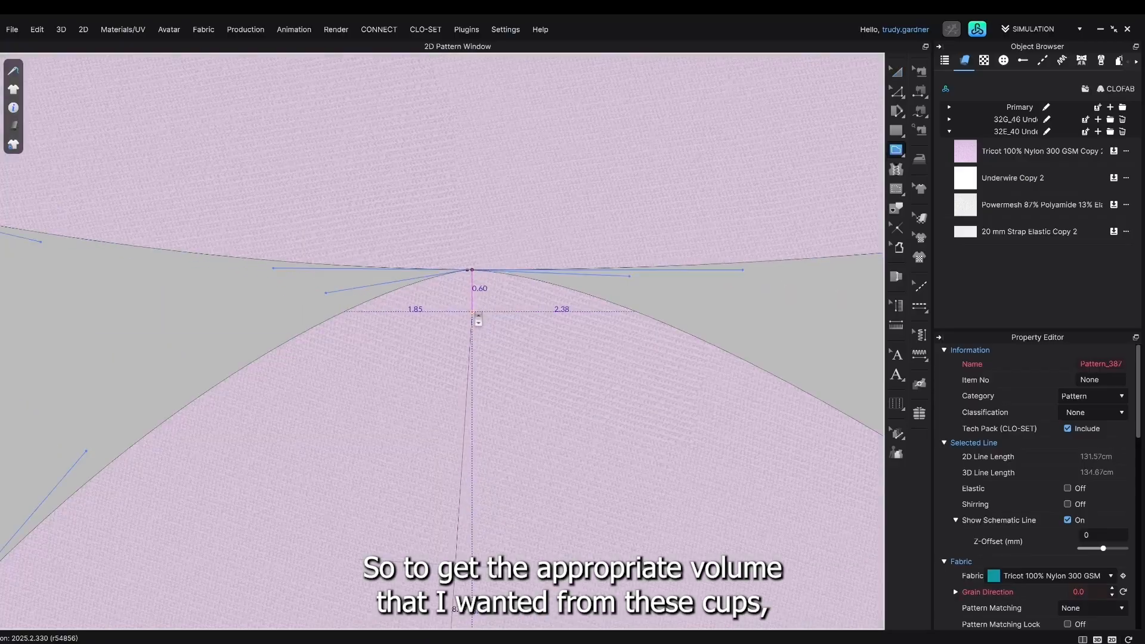
pyautogui.scroll(-4, 477, 322)
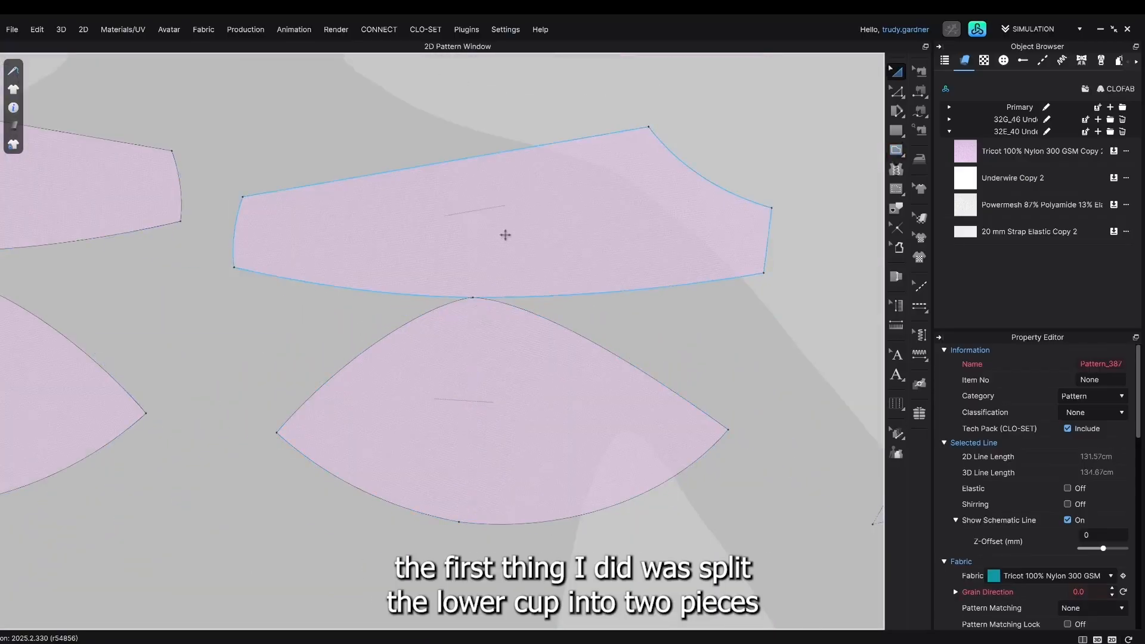
pyautogui.click(507, 217)
pyautogui.press('g')
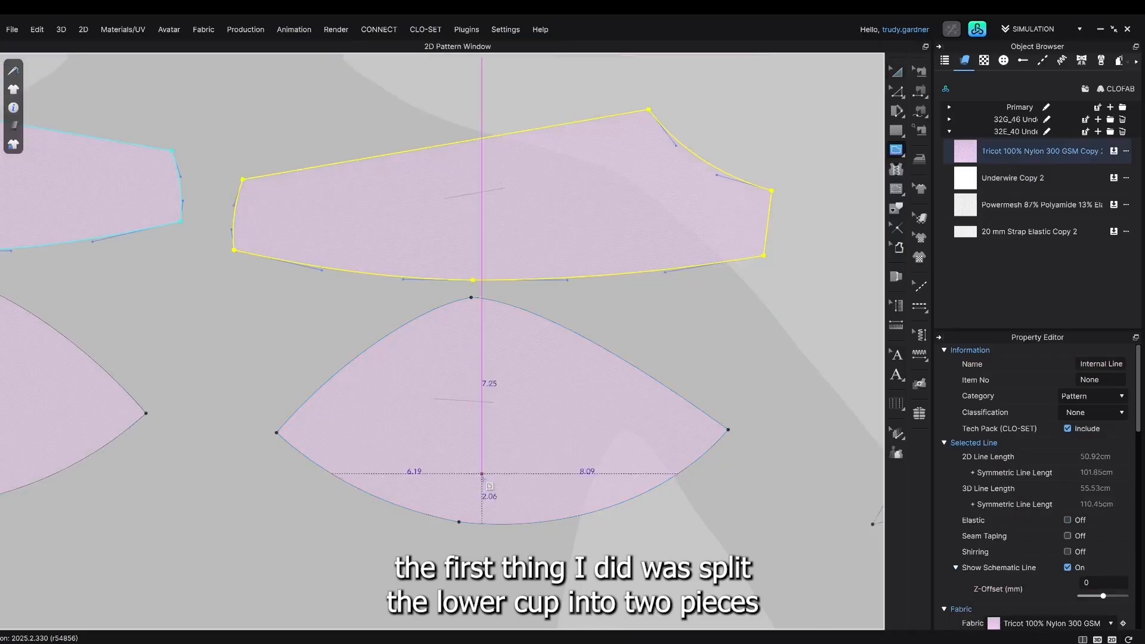
pyautogui.click(459, 522)
pyautogui.doubleClick(471, 298)
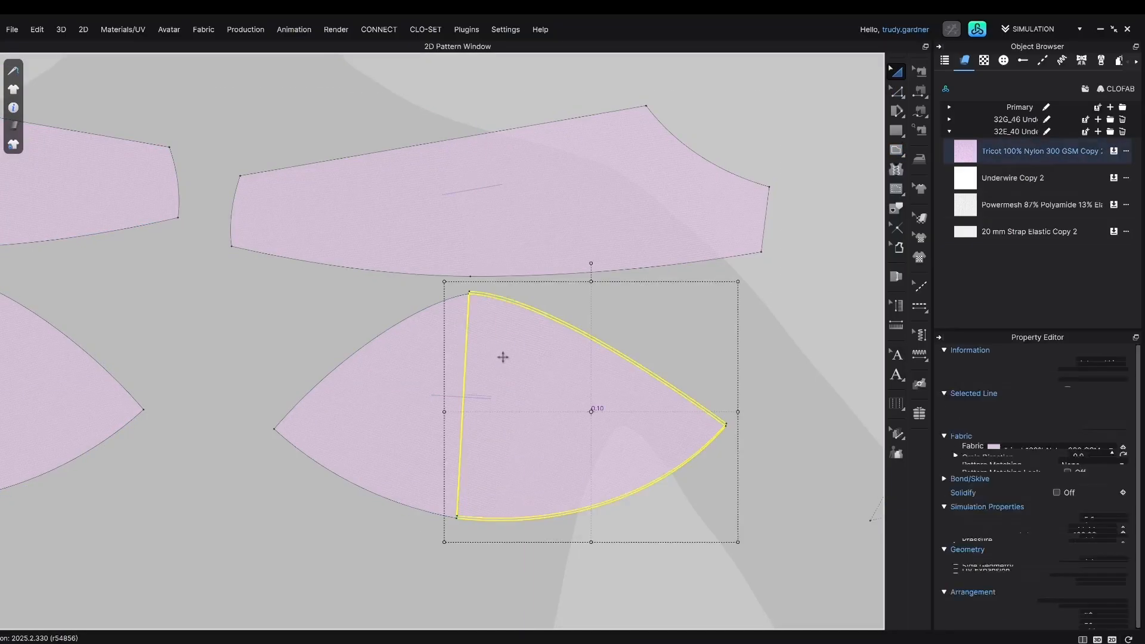
# Divide the left lower cup piece's vertical seam edge uniformly into 3 segments.
pyautogui.scroll(3, 489, 358)
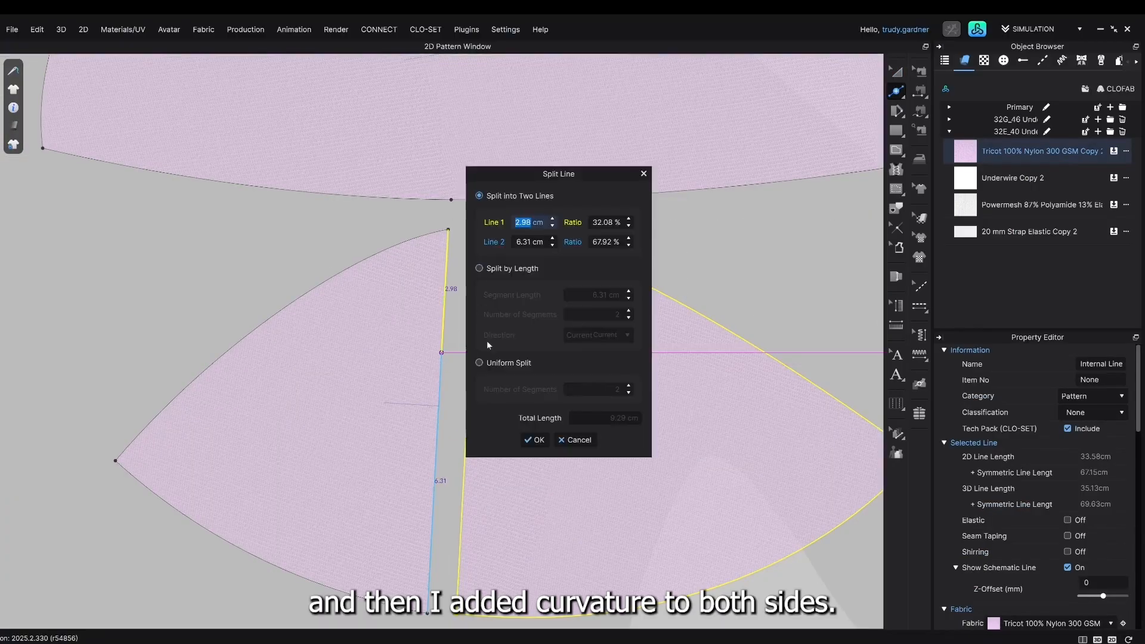
pyautogui.click(479, 363)
pyautogui.write('3')
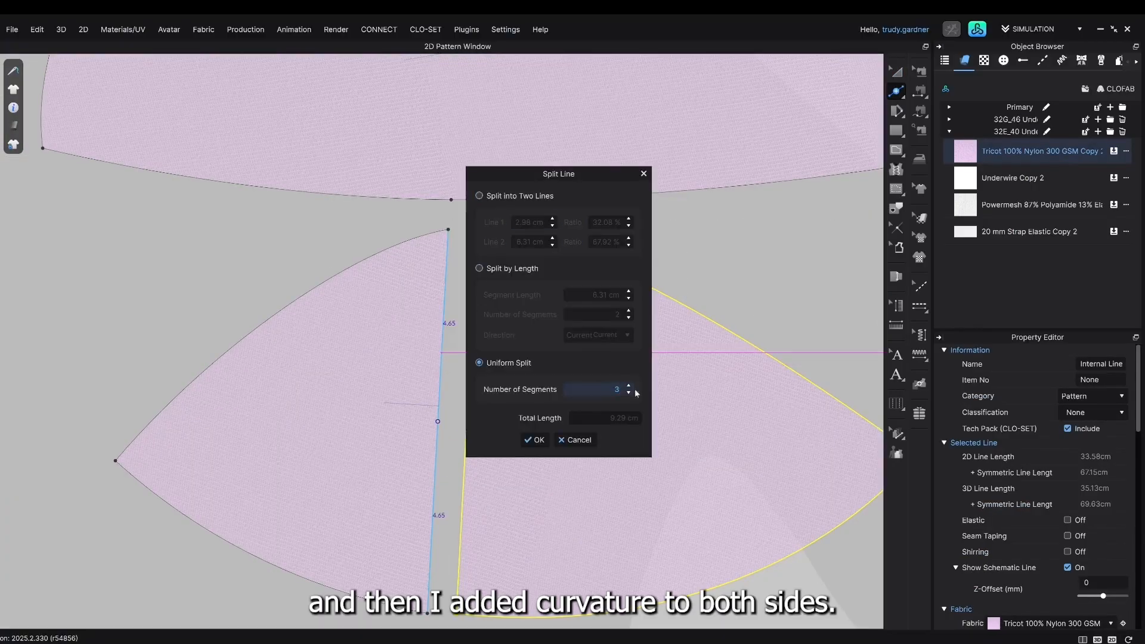
pyautogui.press('Return')
# Move the upper division point on the left lower cup piece's vertical seam outward by 0.5 cm.
pyautogui.press('z')
pyautogui.moveTo(441, 358); pyautogui.dragTo(449, 362)
pyautogui.rightClick(448, 361)
pyautogui.write('.')
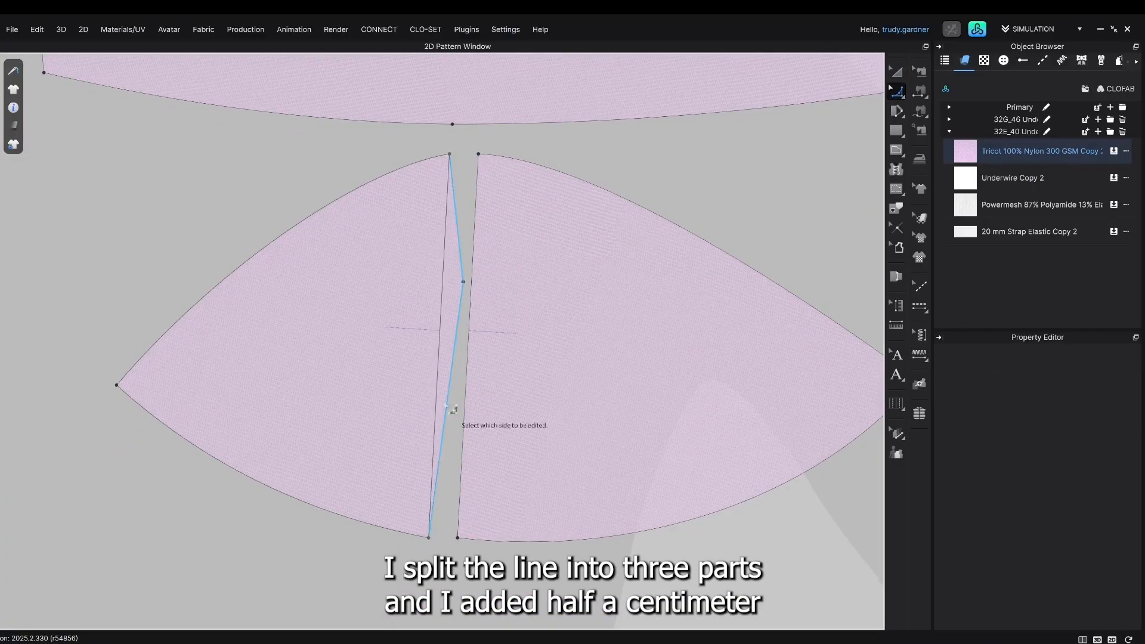
# Smooth the left piece's seam edge into a curve and paste a copy as an internal line on the right lower cup piece.
pyautogui.scroll(-1, 476, 383)
pyautogui.click(469, 358)
pyautogui.moveTo(477, 366); pyautogui.dragTo(368, 365, button='middle')
pyautogui.moveTo(322, 379); pyautogui.dragTo(280, 379)
pyautogui.click(313, 334)
pyautogui.hotkey('ctrl', 'v')
pyautogui.click(404, 352)
# Create a horizontally mirrored version of the pasted curve in the right lower cup piece and delete the unmirrored curve.
pyautogui.rightClick(403, 328)
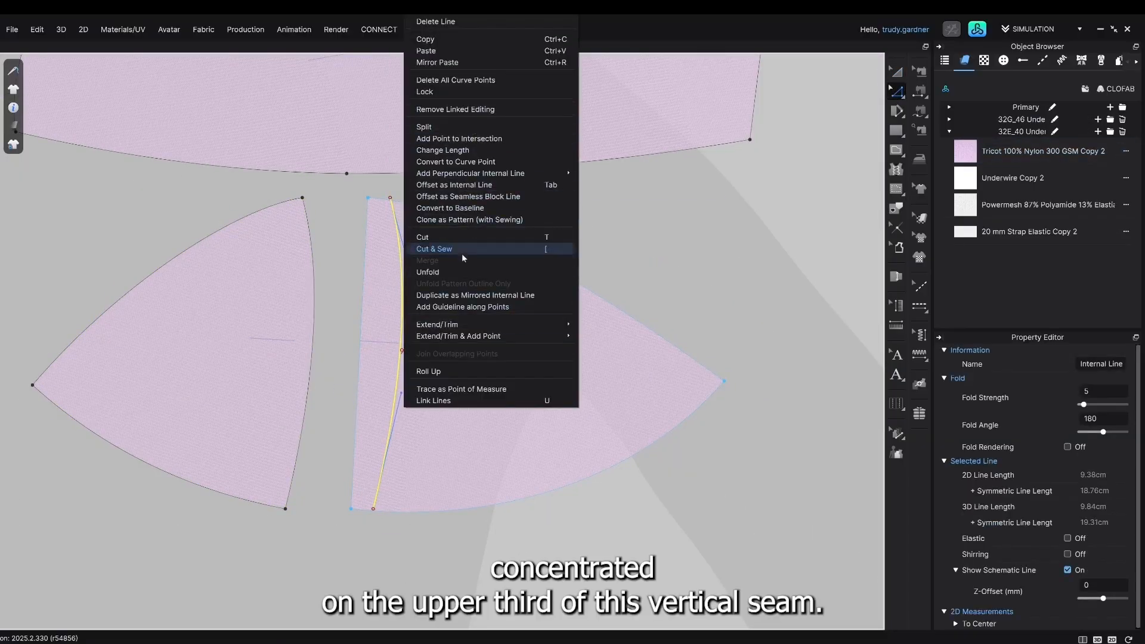
pyautogui.click(405, 315)
pyautogui.rightClick(404, 313)
pyautogui.click(493, 373)
pyautogui.click(442, 346)
pyautogui.click(401, 341)
pyautogui.press('Delete')
# Move the mirrored curve onto the right lower cup piece's vertical seam and align its upper end with the apex corner.
pyautogui.moveTo(432, 276); pyautogui.dragTo(362, 277)
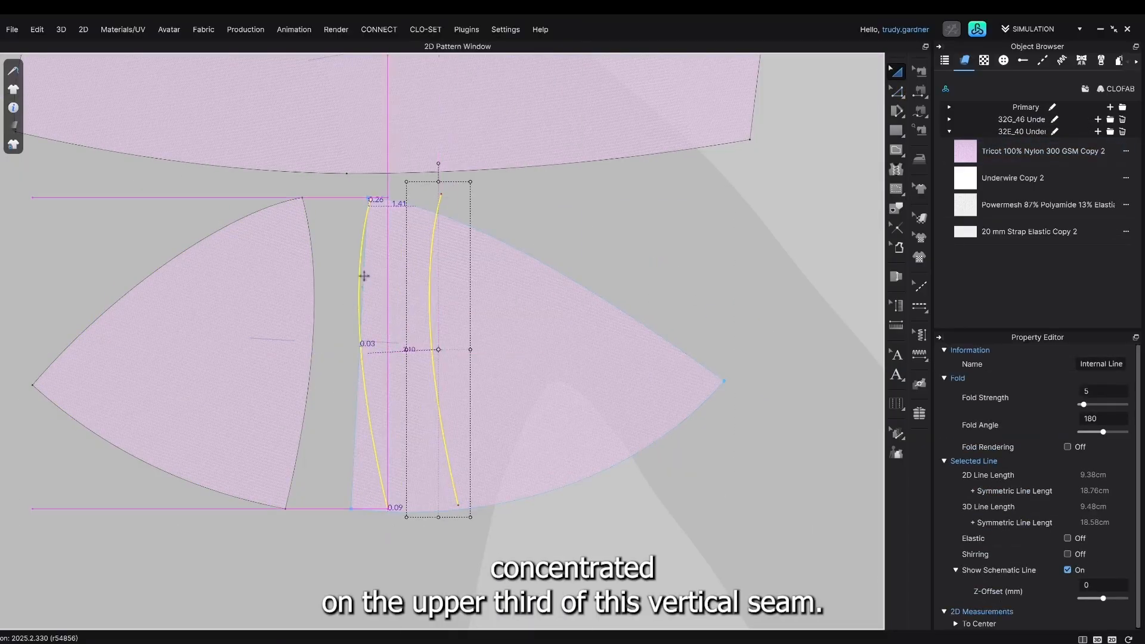
pyautogui.scroll(5, 375, 194)
pyautogui.moveTo(310, 355); pyautogui.dragTo(315, 353)
pyautogui.scroll(-5, 406, 226)
pyautogui.moveTo(398, 198); pyautogui.dragTo(399, 191)
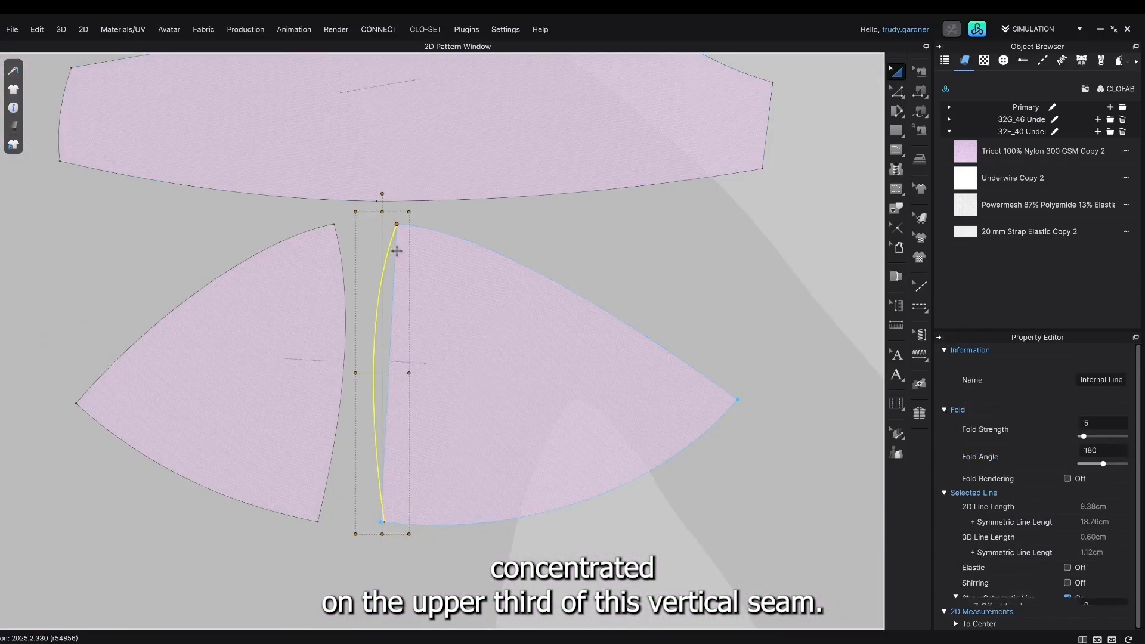
pyautogui.scroll(3, 346, 503)
pyautogui.moveTo(393, 107); pyautogui.dragTo(405, 107)
# Align the mirrored curve's lower end with the bottom corner of the right lower cup piece's vertical seam.
pyautogui.scroll(-3, 370, 255)
pyautogui.moveTo(372, 136); pyautogui.dragTo(344, 158)
pyautogui.click(369, 229)
pyautogui.scroll(5, 390, 425)
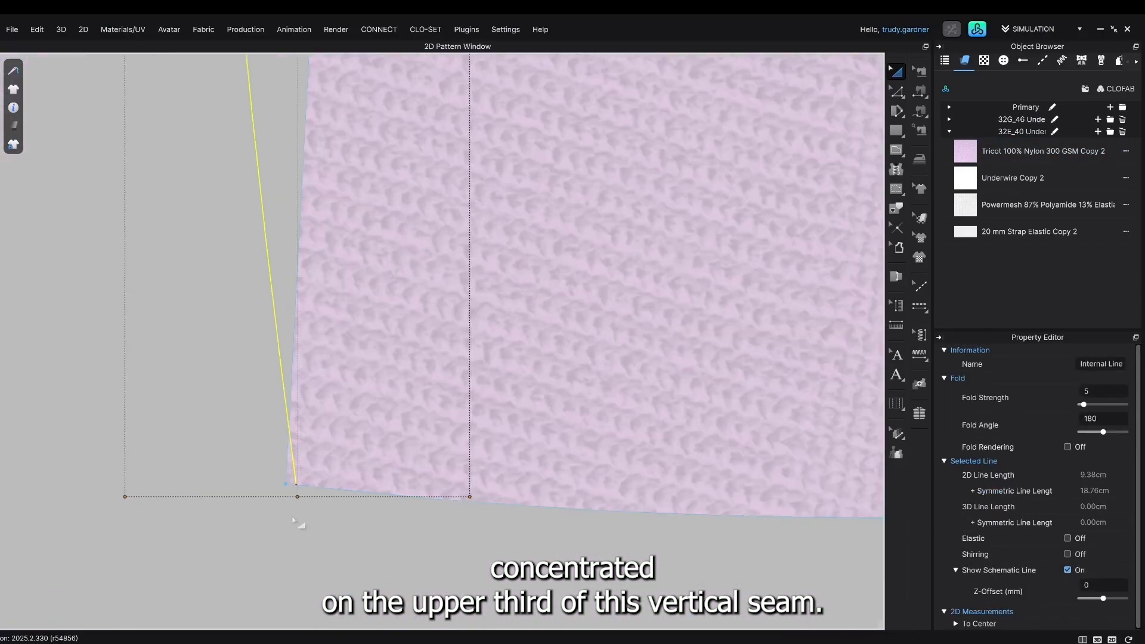
pyautogui.press('z')
pyautogui.moveTo(291, 494); pyautogui.dragTo(289, 486)
pyautogui.scroll(-5, 292, 531)
# Extend the right lower cup piece's outline to the mirrored curve, replacing the straight vertical seam edge.
pyautogui.click(283, 322)
pyautogui.keyDown('shift'); pyautogui.click(302, 325); pyautogui.keyUp('shift')
pyautogui.scroll(2, 150, 334)
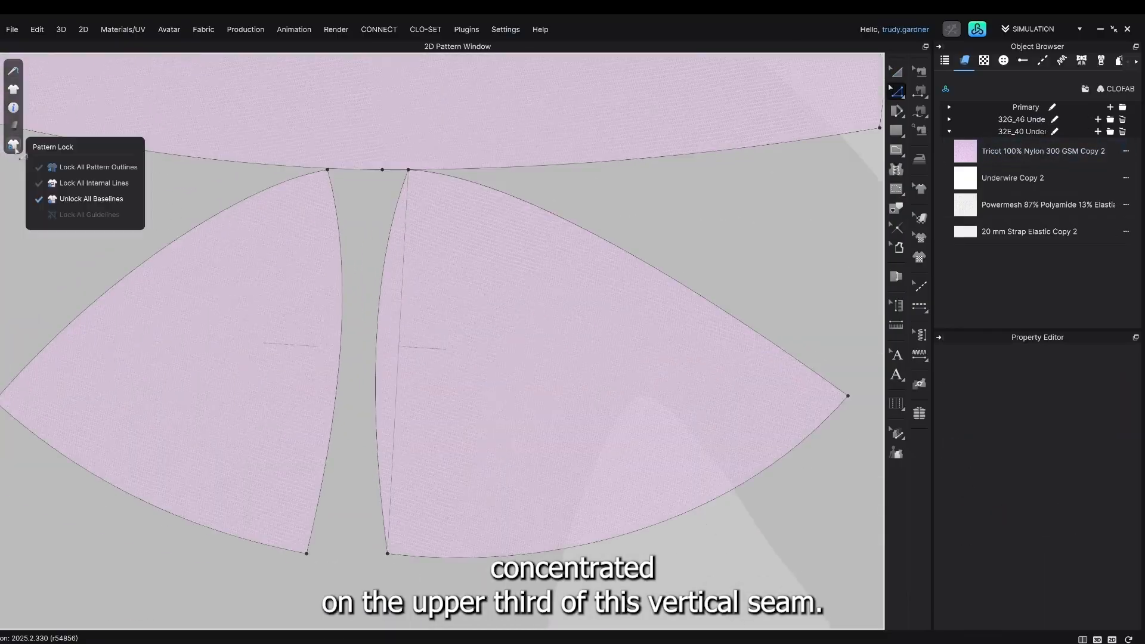
# Reposition the left lower cup piece beside the right piece, just below the upper cup.
pyautogui.scroll(-2, 454, 322)
pyautogui.click(537, 324)
pyautogui.scroll(-3, 317, 453)
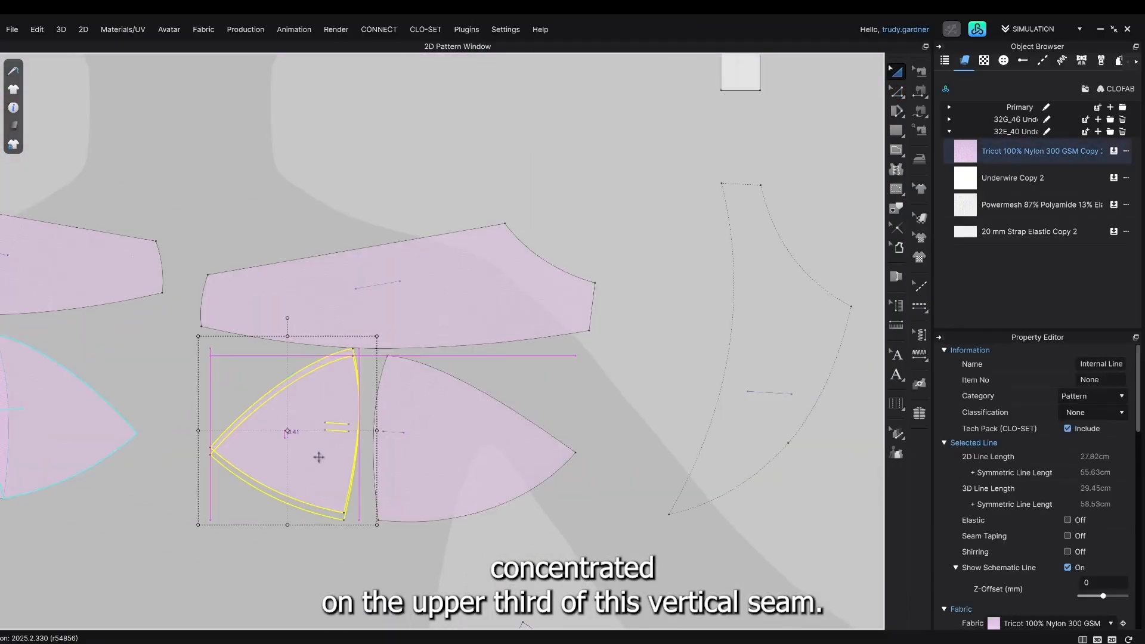
pyautogui.click(484, 373)
pyautogui.scroll(-2, 498, 389)
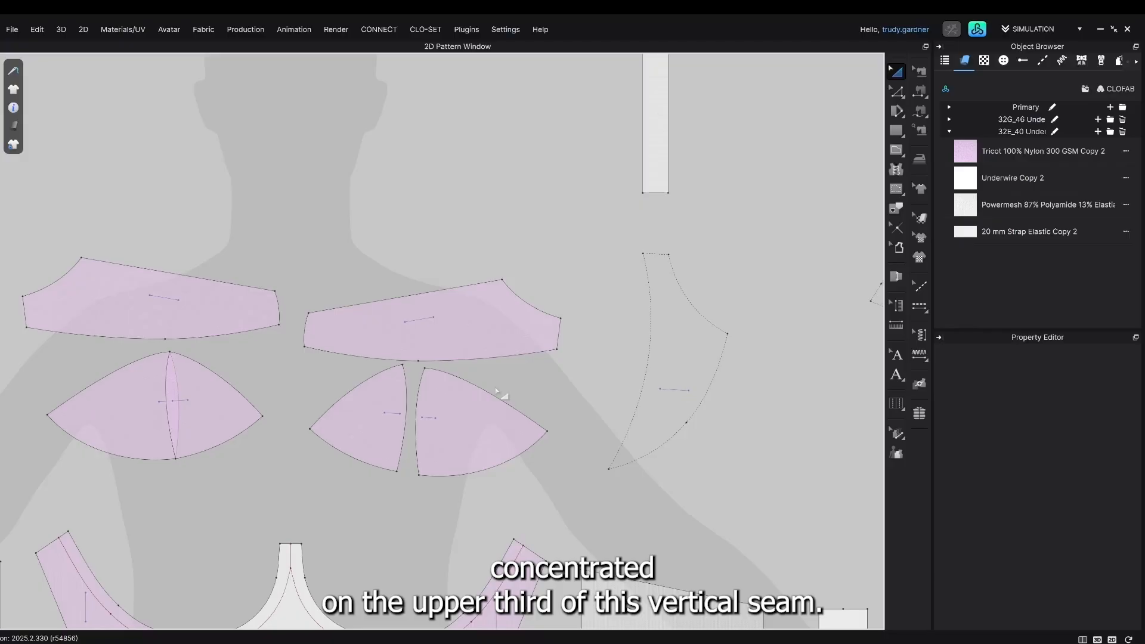
# Overlay the original pattern's two lower cup pieces on the matching 32E lower cup pieces for comparison.
pyautogui.scroll(-3, 498, 389)
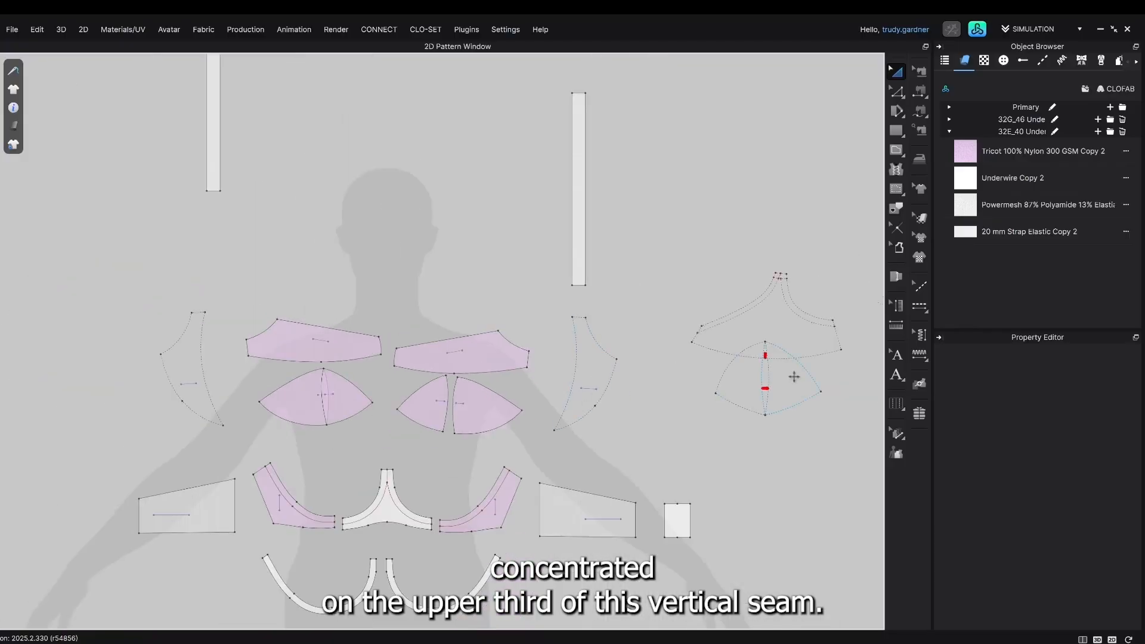
pyautogui.click(764, 374)
pyautogui.click(739, 379)
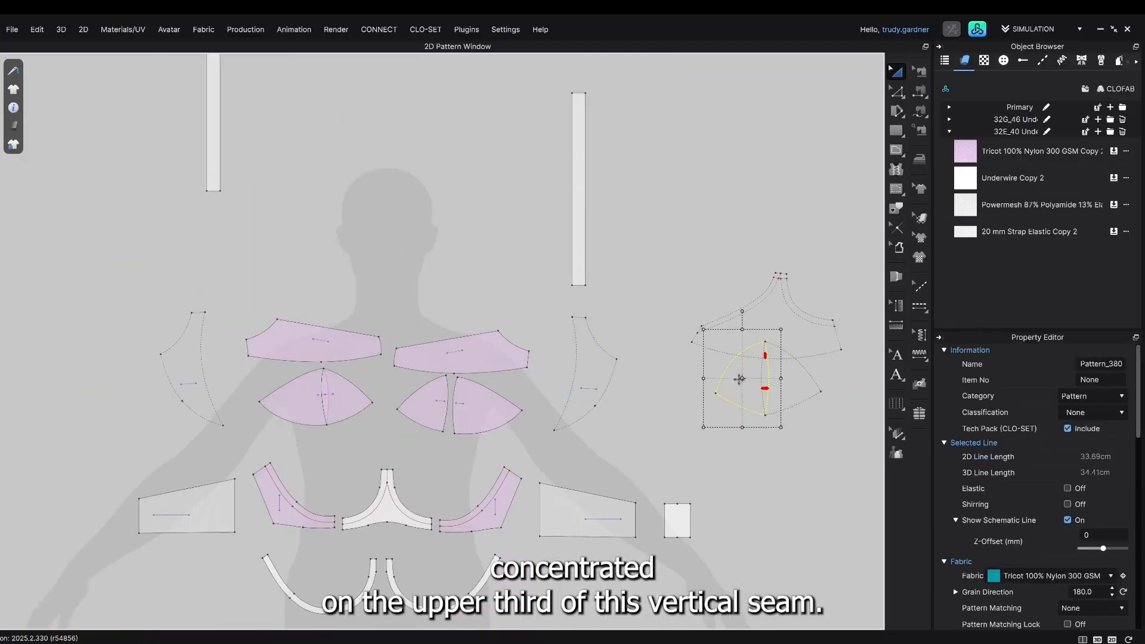
pyautogui.moveTo(740, 380); pyautogui.dragTo(419, 396)
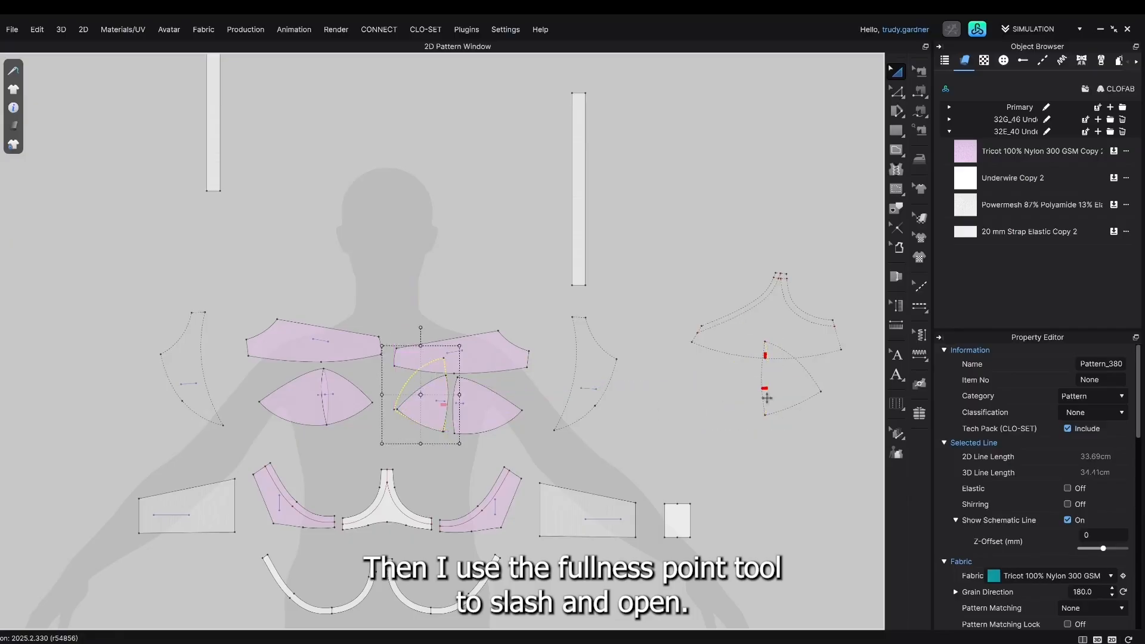
pyautogui.moveTo(775, 398); pyautogui.dragTo(464, 416)
pyautogui.scroll(4, 464, 416)
pyautogui.scroll(5, 469, 423)
pyautogui.moveTo(401, 356); pyautogui.dragTo(401, 352)
pyautogui.moveTo(319, 181); pyautogui.dragTo(315, 180)
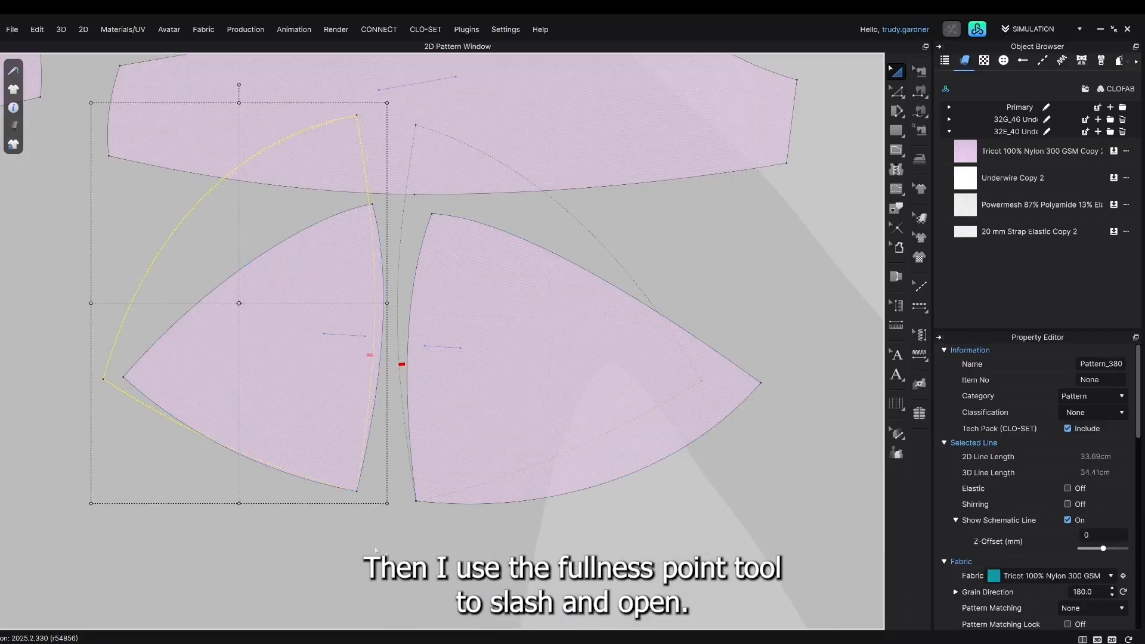
pyautogui.scroll(-3, 389, 525)
pyautogui.click(389, 528)
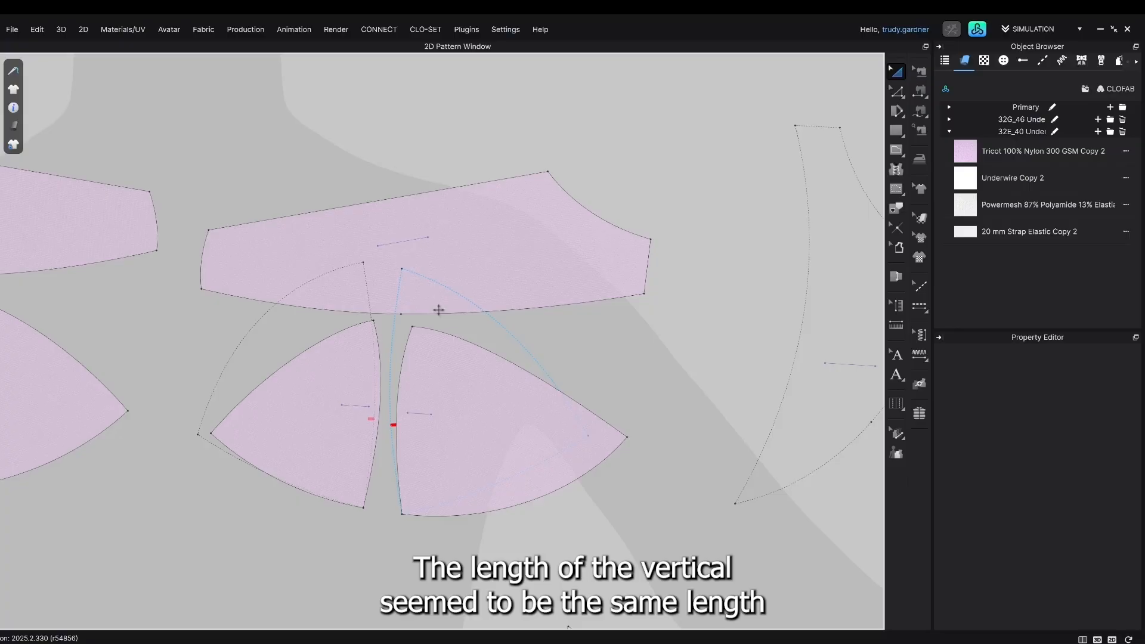
# Measure the vertical seams of the original and 32E lower cup pieces and calculate the difference in length.
pyautogui.press('z')
pyautogui.click(399, 362)
pyautogui.scroll(3, 399, 361)
pyautogui.click(372, 485)
pyautogui.scroll(-2, 367, 487)
pyautogui.click(392, 482)
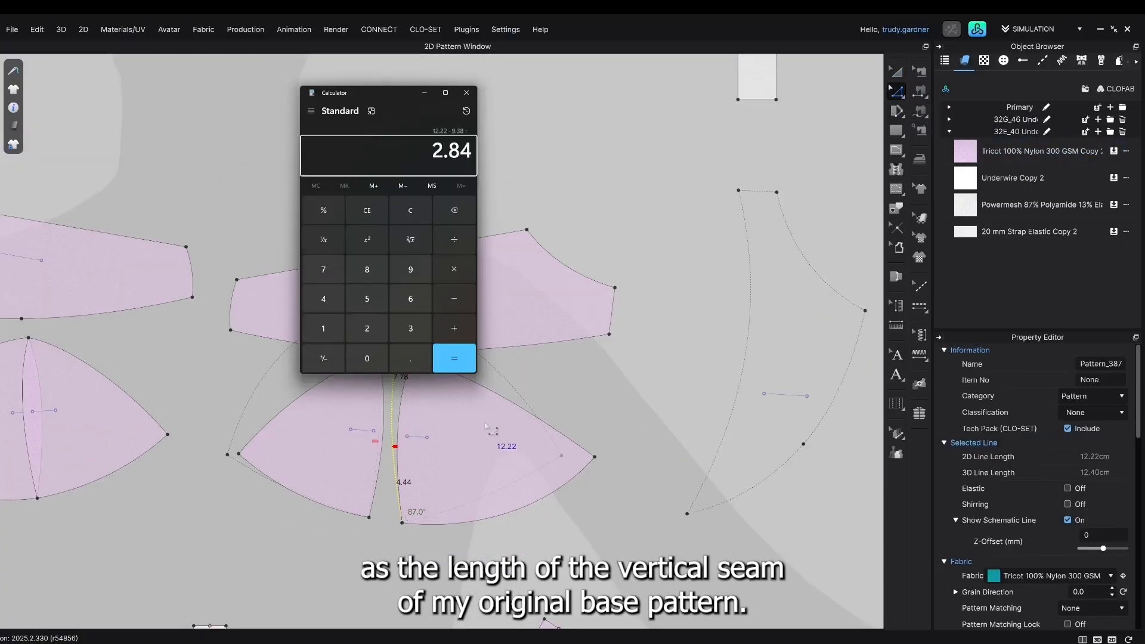
pyautogui.click(466, 93)
# Spread the upper part of the right lower cup piece's vertical seam by 2.84 cm with Fullness (Point), pivoting at the outer side corner.
pyautogui.click(897, 111)
pyautogui.click(899, 116)
pyautogui.click(978, 111)
pyautogui.click(595, 457)
pyautogui.click(398, 425)
pyautogui.click(410, 418)
pyautogui.rightClick(412, 403)
pyautogui.write('2.84')
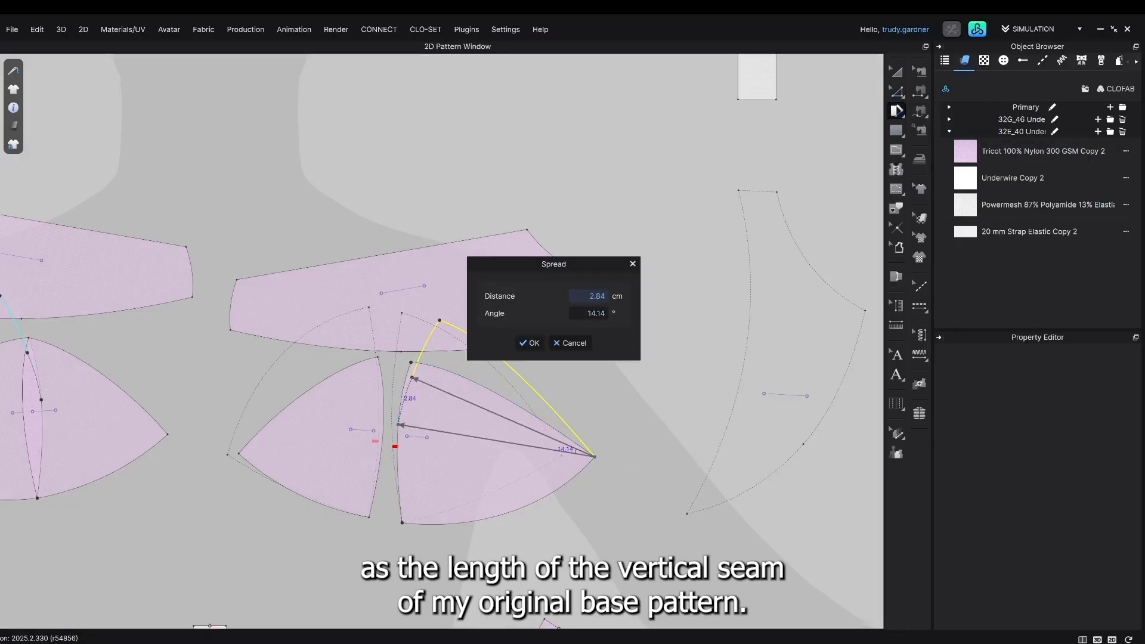
pyautogui.press('Return')
# Spread the upper part of the left lower cup piece's vertical seam by 2.84 cm, pivoting at its side corner.
pyautogui.click(248, 441)
pyautogui.click(391, 416)
pyautogui.click(392, 405)
pyautogui.rightClick(391, 399)
pyautogui.write('2.84')
pyautogui.press('Return')
pyautogui.scroll(-2, 404, 357)
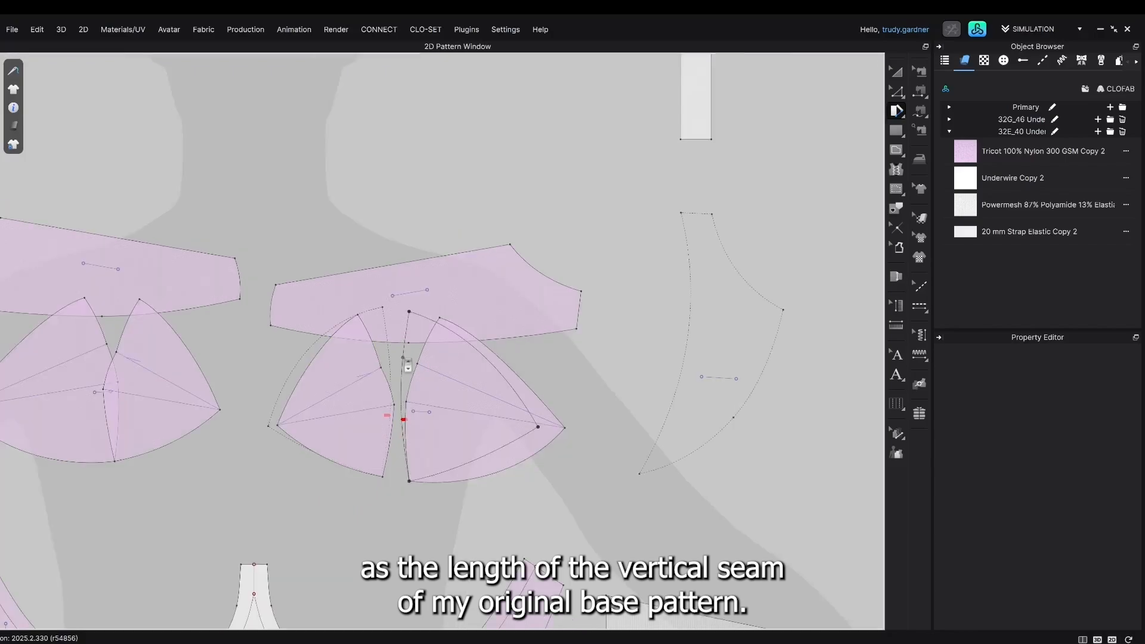
# Move the overlaid original lower cup pieces up, clear of the spread pieces.
pyautogui.press('a')
pyautogui.click(382, 326)
pyautogui.keyDown('shift'); pyautogui.click(414, 324); pyautogui.keyUp('shift')
pyautogui.moveTo(414, 324); pyautogui.dragTo(417, 405, button='middle')
pyautogui.moveTo(416, 404); pyautogui.dragTo(422, 132)
# Smooth the vertical seams of both lower cup pieces into continuous curves from apex to bottom corner.
pyautogui.scroll(3, 358, 455)
pyautogui.click(357, 241)
pyautogui.click(389, 454)
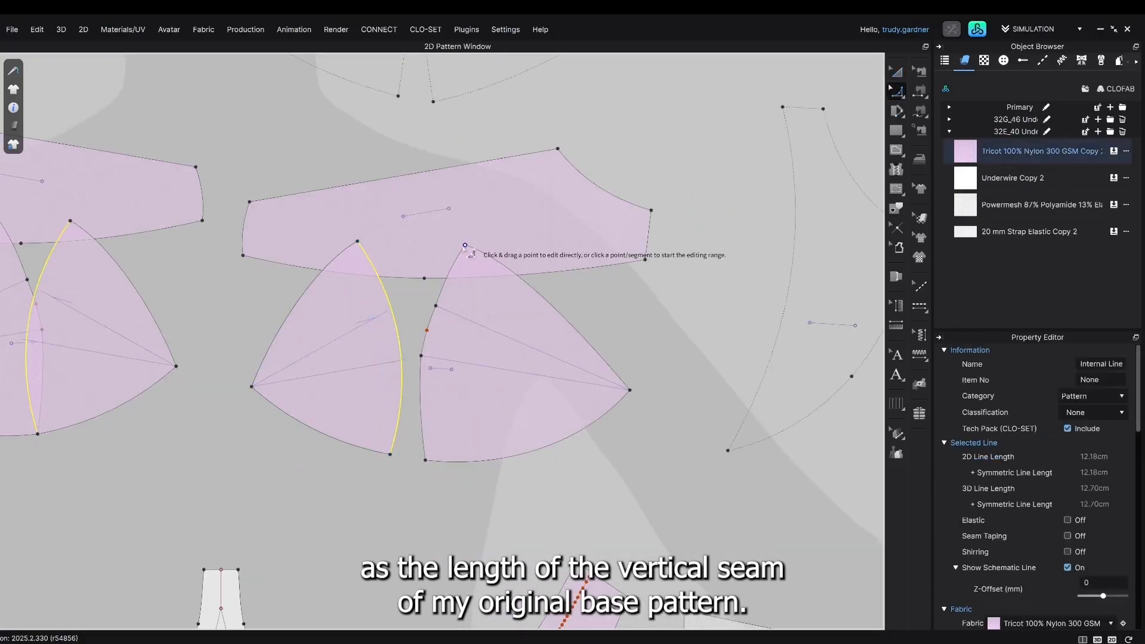
pyautogui.click(426, 460)
pyautogui.click(465, 245)
pyautogui.click(429, 332)
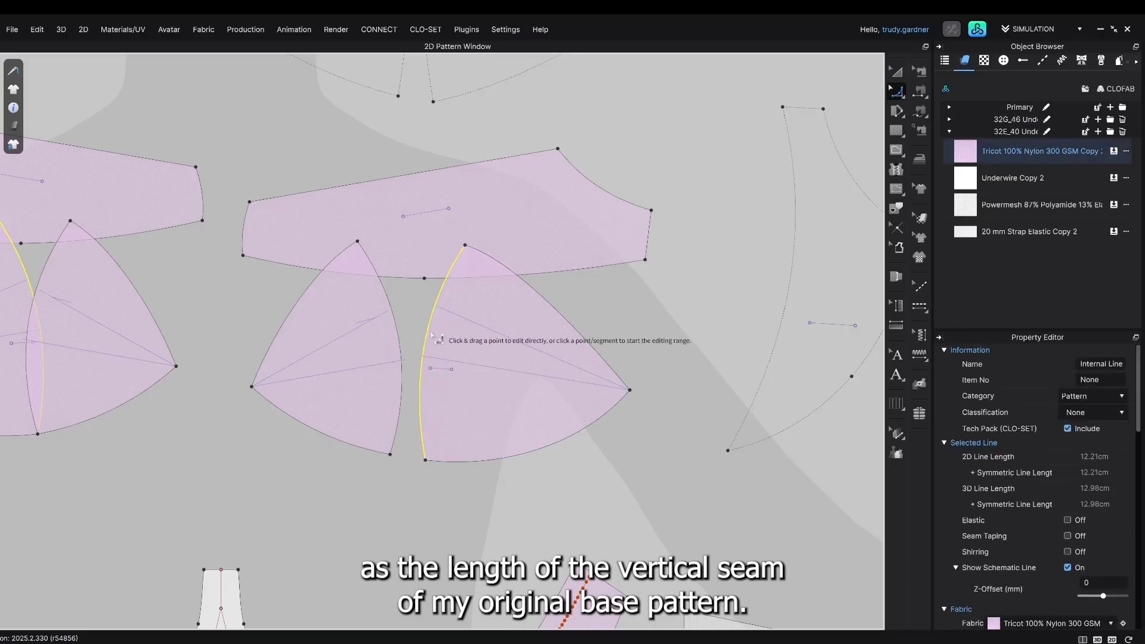
# Move the original lower cup pieces off to the side and raise the upper cup piece clear of the lower cup.
pyautogui.scroll(-5, 431, 334)
pyautogui.moveTo(431, 334); pyautogui.dragTo(433, 414, button='middle')
pyautogui.press('a')
pyautogui.click(406, 298)
pyautogui.keyDown('shift'); pyautogui.moveTo(459, 299); pyautogui.dragTo(757, 207); pyautogui.keyUp('shift')
pyautogui.moveTo(448, 371); pyautogui.dragTo(447, 312)
# Measure the combined horizontal seam of the two lower cup pieces and calculate (25.16 - 22) / 2 in Calculator.
pyautogui.click(466, 389)
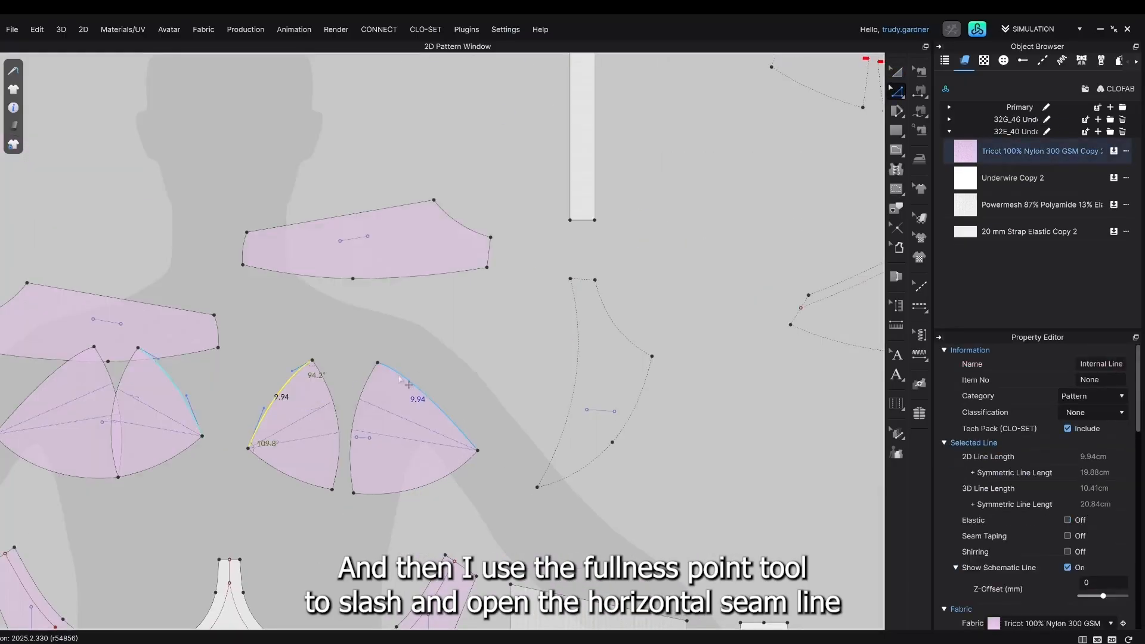
pyautogui.write('25.16 - 22')
pyautogui.press('Return')
pyautogui.write('/2')
pyautogui.press('Return')
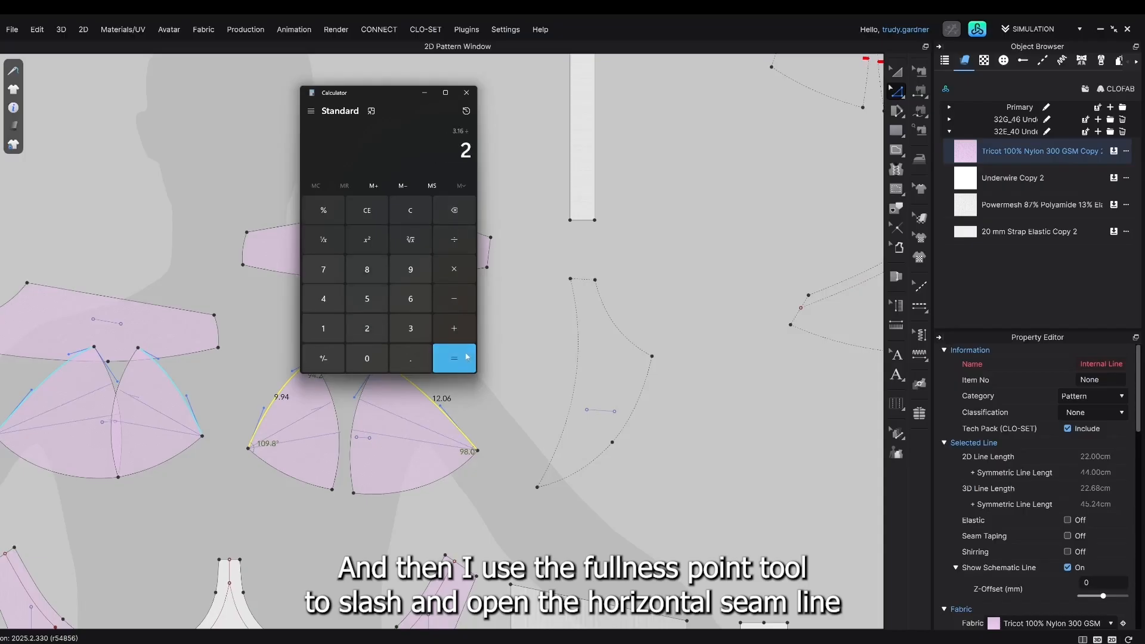
pyautogui.click(467, 93)
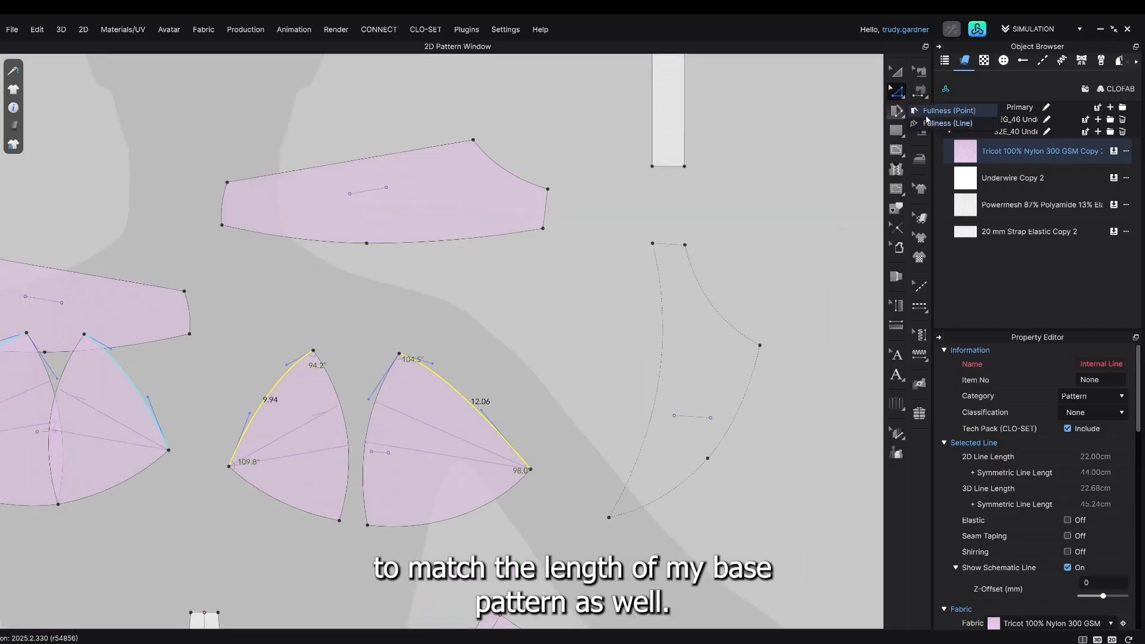
# Spread the right lower cup piece's horizontal seam by 1.58 cm with Fullness (Point), pivoting at its bottom corner.
pyautogui.click(897, 110)
pyautogui.rightClick(490, 414)
pyautogui.write('1.58')
pyautogui.click(530, 343)
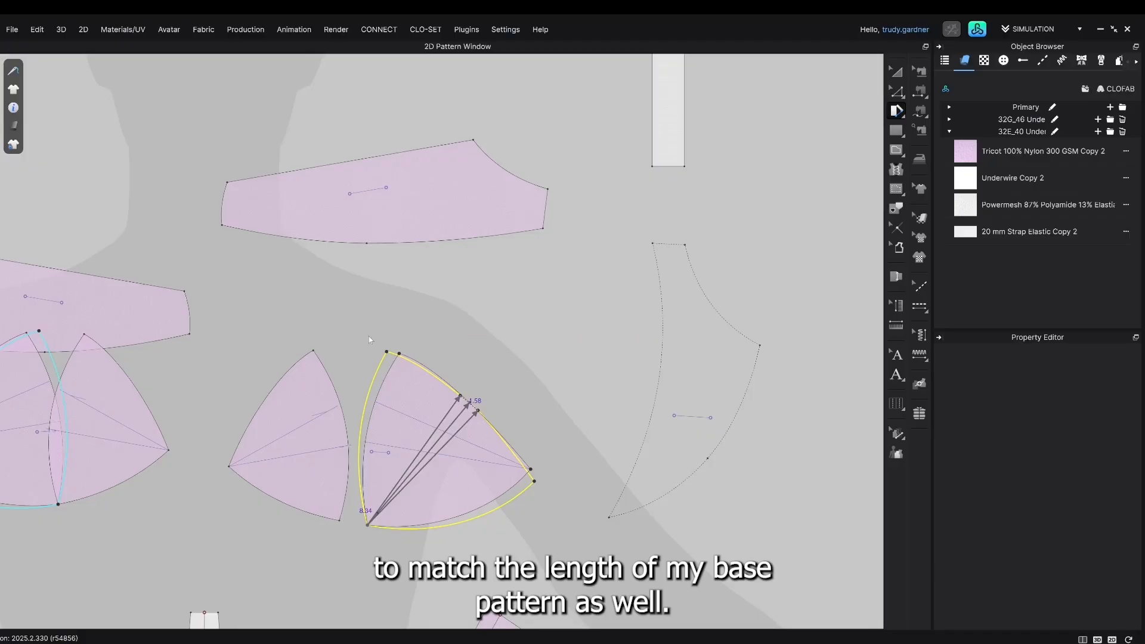
pyautogui.click(369, 337)
# Spread the left lower cup piece's horizontal seam by 1.58 cm, pivoting at its bottom corner.
pyautogui.click(339, 520)
pyautogui.click(267, 397)
pyautogui.click(265, 405)
pyautogui.rightClick(267, 404)
pyautogui.write('1.58')
pyautogui.click(530, 342)
pyautogui.click(200, 380)
# Smooth the spread horizontal seams of both lower cup pieces into continuous curves.
pyautogui.press('c')
pyautogui.scroll(-2, 358, 477)
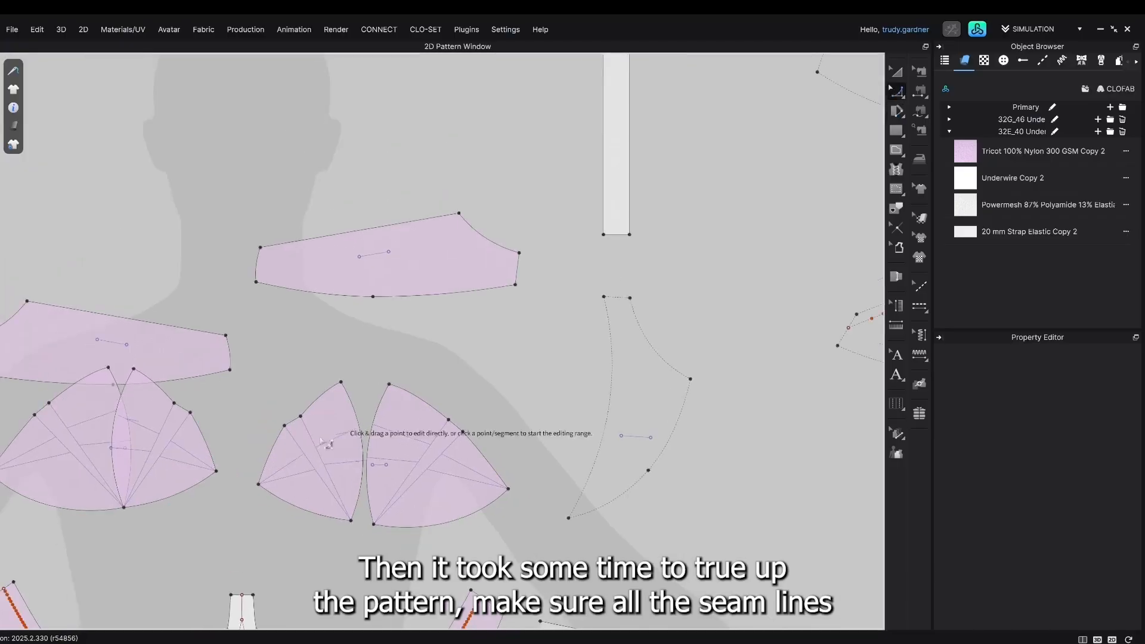
pyautogui.scroll(2, 325, 443)
pyautogui.click(337, 383)
pyautogui.click(480, 322)
pyautogui.click(685, 502)
pyautogui.scroll(-5, 603, 399)
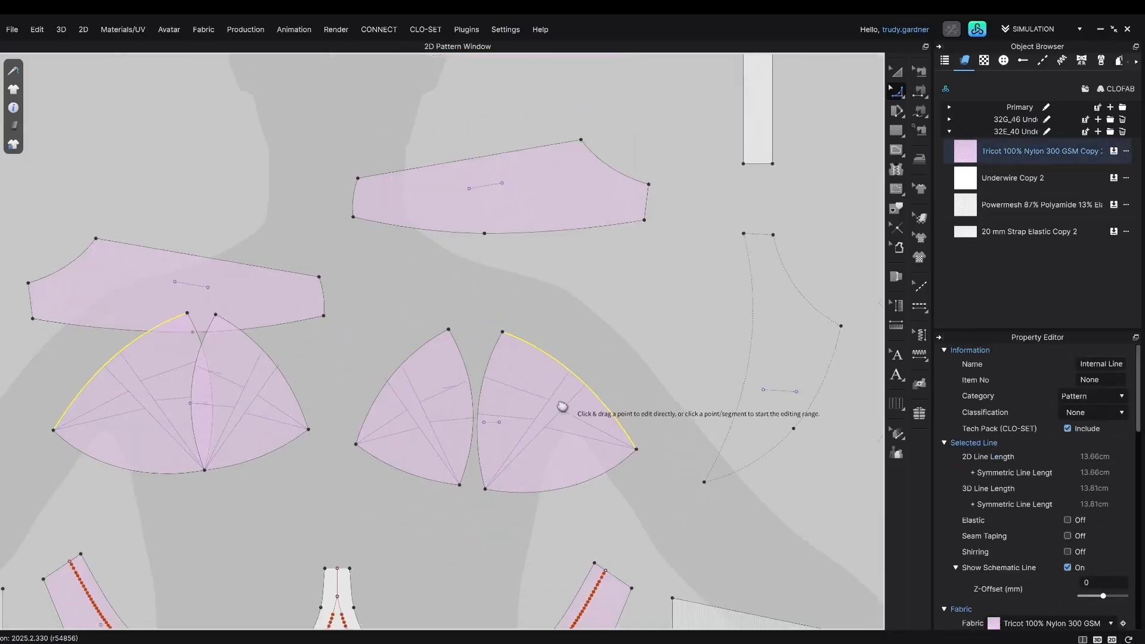
# Join the left lower cup piece's bottom corner to the right piece's bottom corner so the bottom edges can be trued together.
pyautogui.scroll(3, 380, 385)
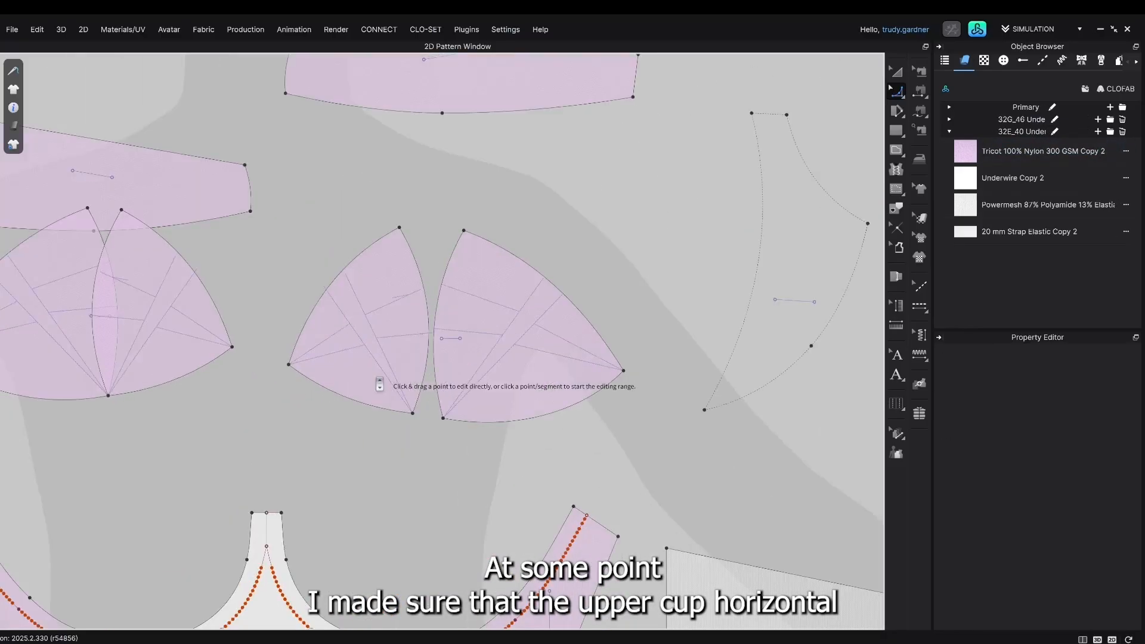
pyautogui.click(449, 413)
pyautogui.rightClick(460, 416)
pyautogui.moveTo(495, 363)
pyautogui.click(687, 385)
pyautogui.click(358, 521)
# Refine the vertical seam curves of the left and right lower cup pieces, checking the seam lengths against each other.
pyautogui.scroll(3, 427, 386)
pyautogui.press('c')
pyautogui.moveTo(438, 342); pyautogui.dragTo(428, 343)
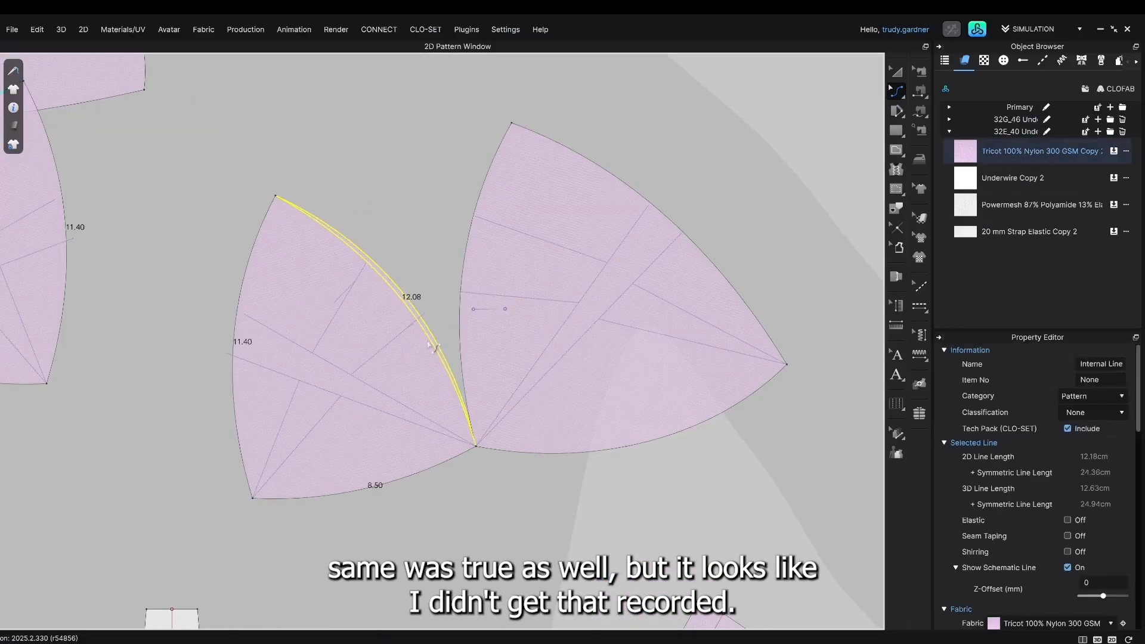
pyautogui.press('z')
pyautogui.click(460, 326)
pyautogui.click(561, 453)
pyautogui.click(678, 230)
pyautogui.keyDown('shift'); pyautogui.click(463, 266); pyautogui.keyUp('shift')
pyautogui.rightClick(611, 450)
pyautogui.click(678, 296)
pyautogui.press('c')
pyautogui.moveTo(462, 285); pyautogui.dragTo(468, 285)
# Realign the left lower cup piece's vertical seam with the right piece's vertical seam at their shared bottom corner.
pyautogui.press('z')
pyautogui.click(439, 335)
pyautogui.keyDown('shift'); pyautogui.click(463, 303); pyautogui.keyUp('shift')
pyautogui.rightClick(464, 303)
pyautogui.moveTo(499, 586)
pyautogui.click(698, 608)
# Extend the lower cup's shared bottom corner downward by 0.3 cm and reshape the adjoining bottom edge curves.
pyautogui.moveTo(476, 446); pyautogui.dragTo(478, 457)
pyautogui.rightClick(477, 458)
pyautogui.write('0.3')
pyautogui.click(529, 349)
pyautogui.moveTo(404, 481); pyautogui.dragTo(404, 475)
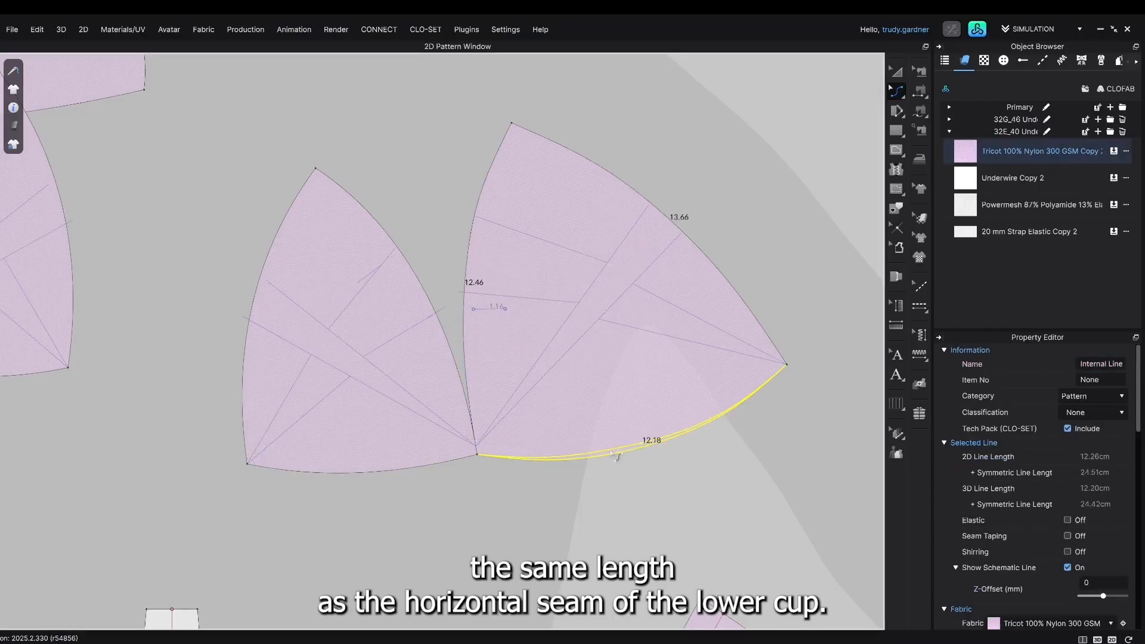
pyautogui.press('c')
pyautogui.press('z')
# Lower the shared bottom corner by another 0.3 cm and smooth the right lower cup piece's bottom edge.
pyautogui.moveTo(478, 455); pyautogui.dragTo(479, 461)
pyautogui.rightClick(478, 461)
pyautogui.write('0.3')
pyautogui.click(528, 351)
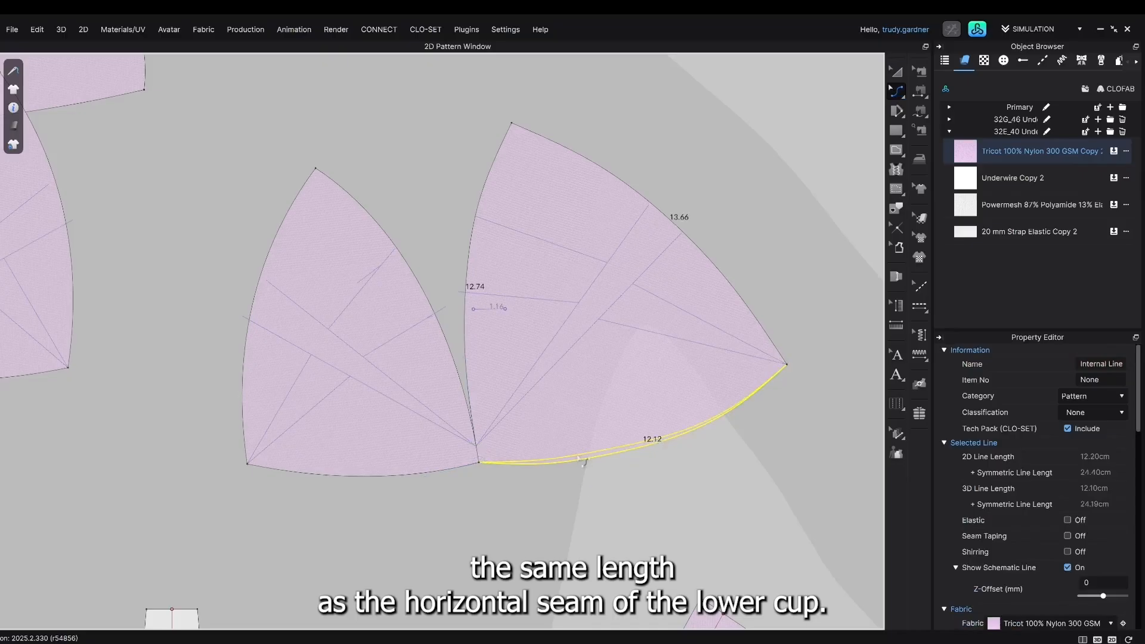
pyautogui.press('c')
pyautogui.press('v')
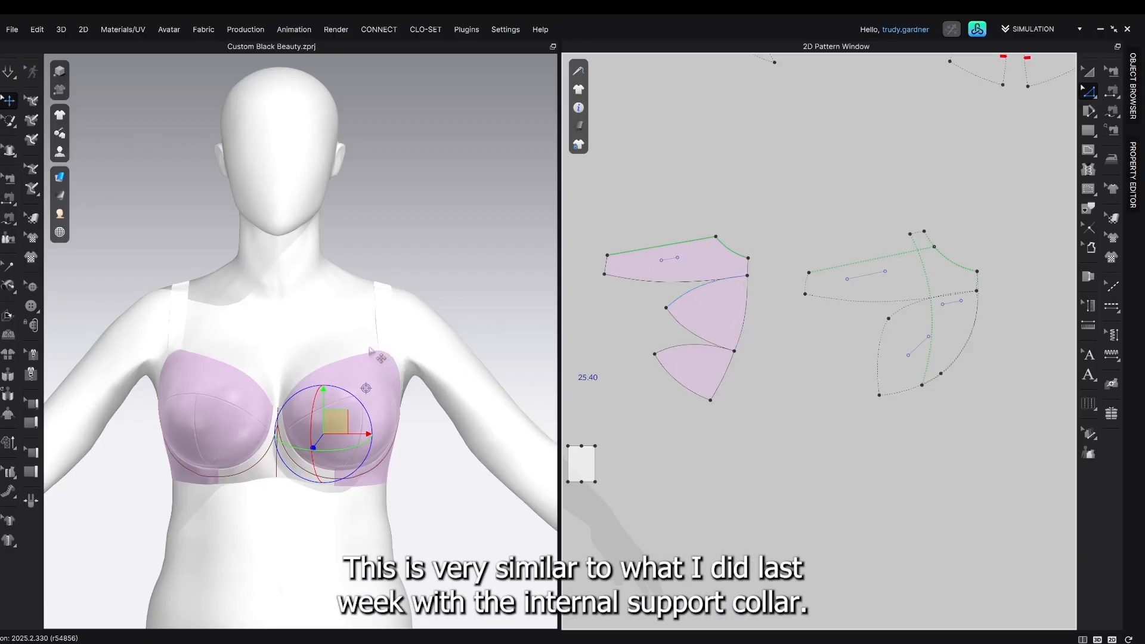
# Start tracing the new external PowerBar's outline directly on the 3D garment along the outer side of one cup.
pyautogui.click(32, 120)
pyautogui.scroll(3, 453, 378)
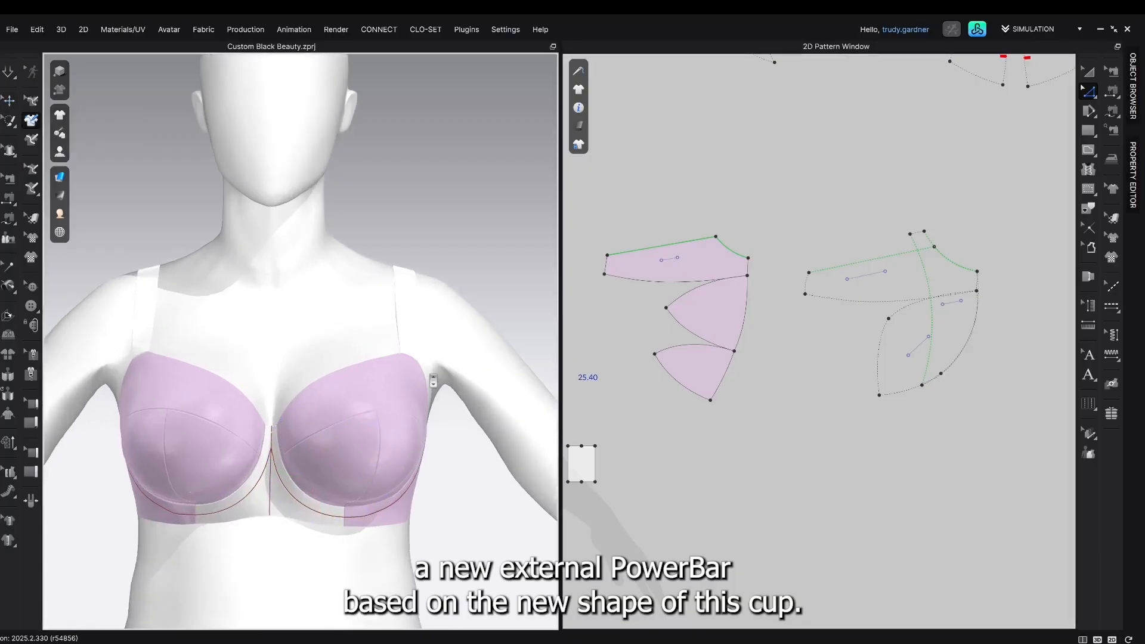
pyautogui.moveTo(402, 367); pyautogui.dragTo(418, 398, button='right')
pyautogui.click(437, 436)
pyautogui.moveTo(412, 464); pyautogui.dragTo(472, 438, button='right')
pyautogui.click(418, 445)
pyautogui.click(392, 478)
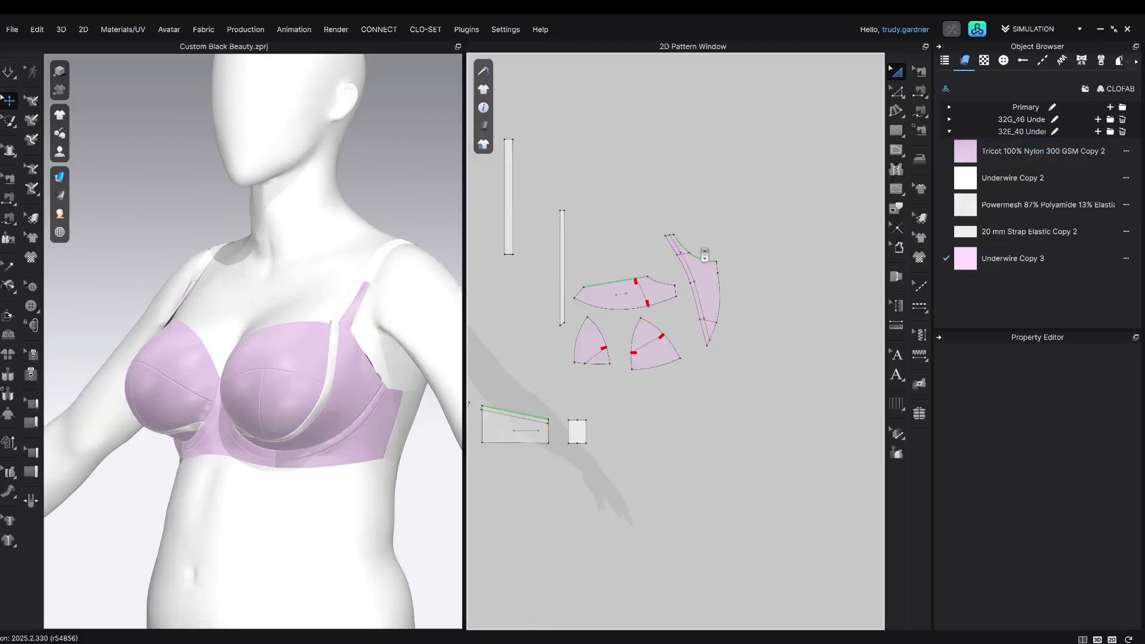
# Inspect the shape and internal lines of the PowerBar piece beside the cup pieces in the 2D pattern.
pyautogui.scroll(5, 707, 253)
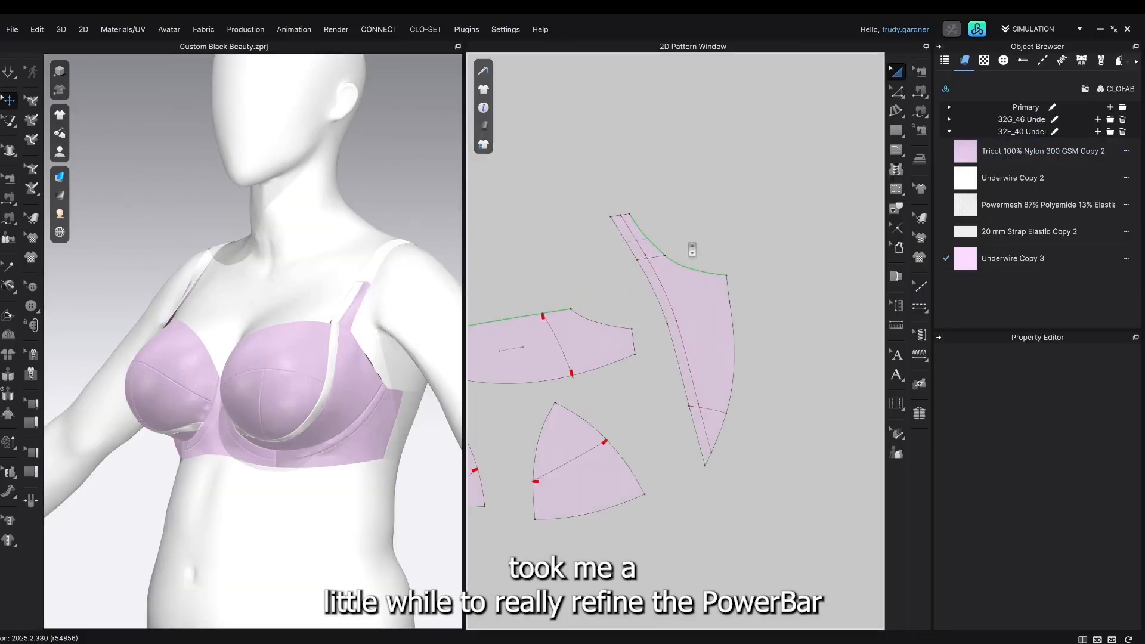
pyautogui.moveTo(590, 311); pyautogui.dragTo(691, 281, button='middle')
pyautogui.click(634, 295)
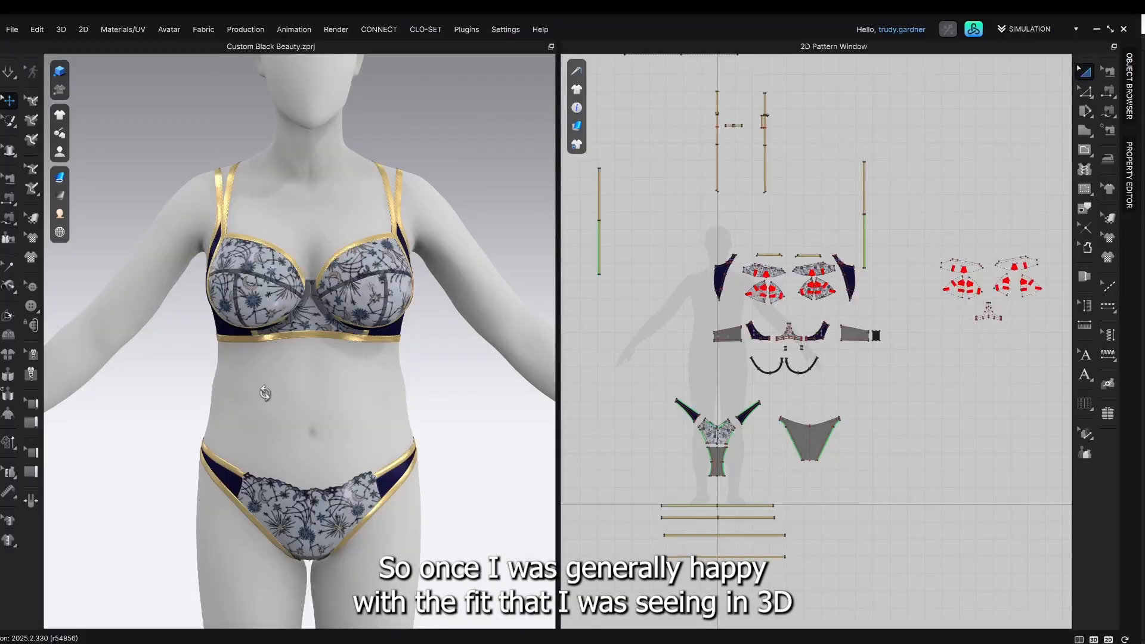
# Hide the avatar and start a render of the bra and brief set, turned to a three-quarter view.
pyautogui.moveTo(265, 393); pyautogui.dragTo(238, 384, button='right')
pyautogui.hotkey('shift', 'a')
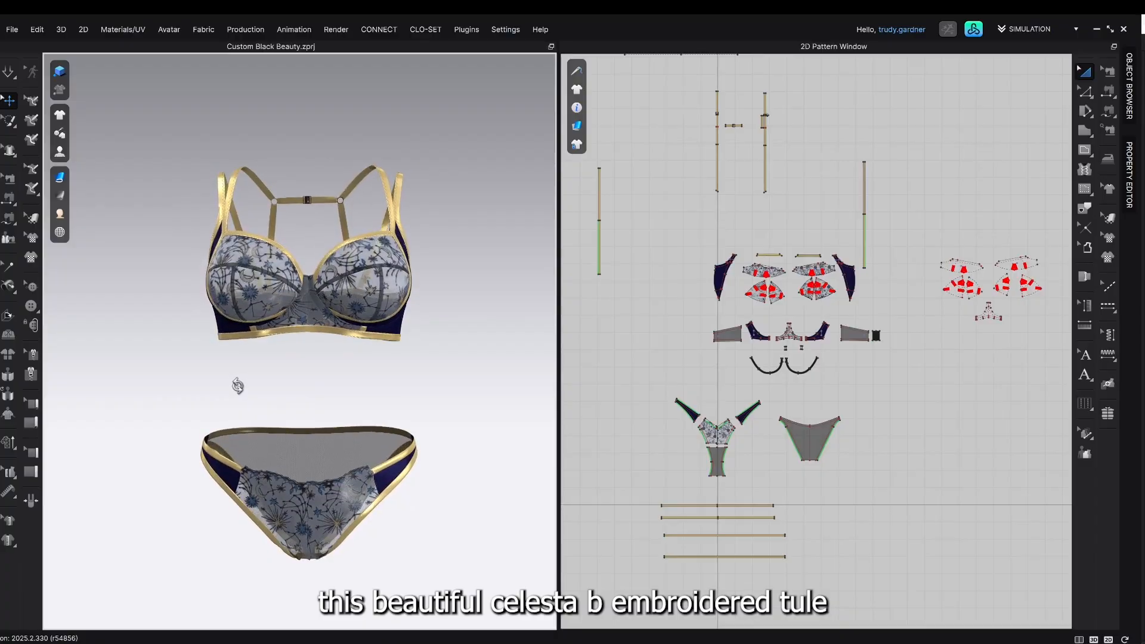
pyautogui.click(336, 30)
pyautogui.click(352, 52)
pyautogui.moveTo(824, 398); pyautogui.dragTo(770, 396, button='right')
pyautogui.moveTo(815, 353); pyautogui.dragTo(814, 359, button='right')
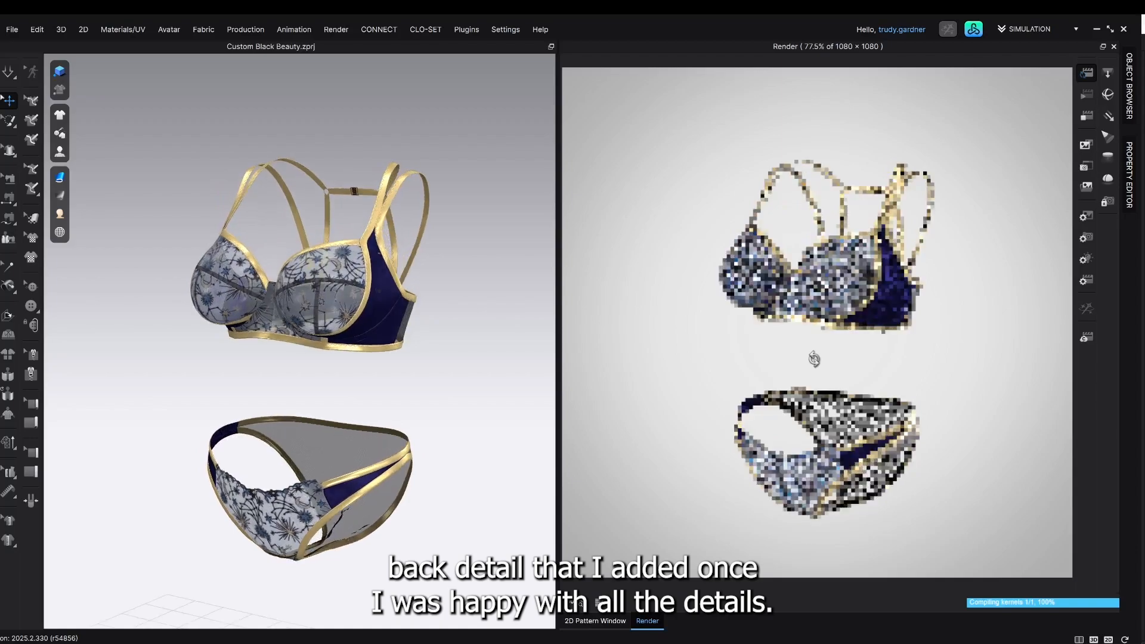
pyautogui.scroll(3, 913, 407)
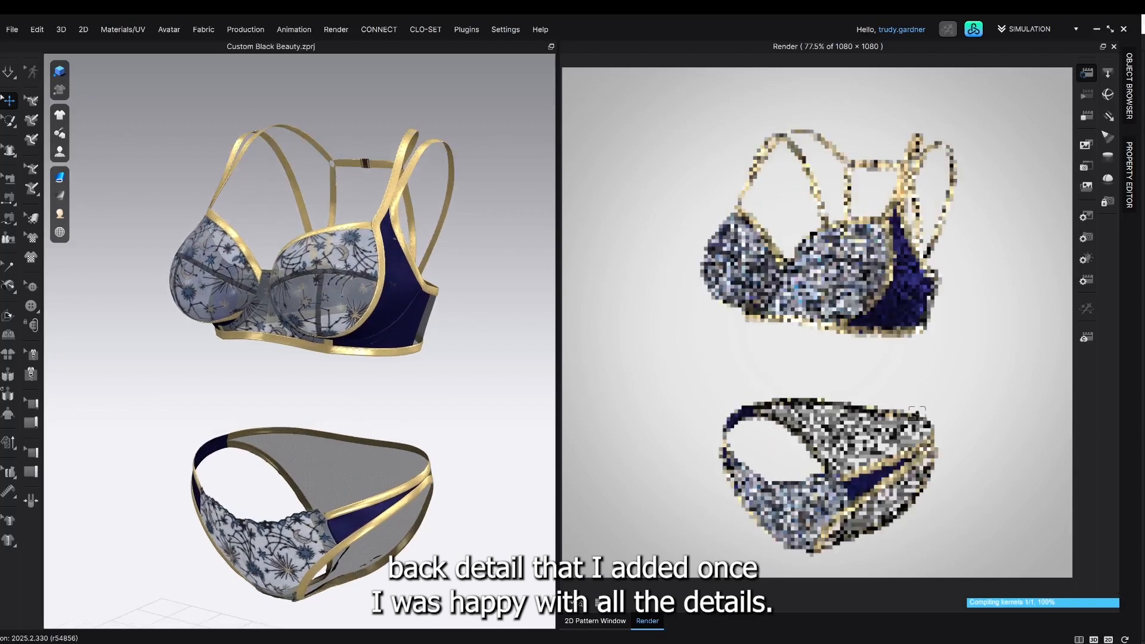